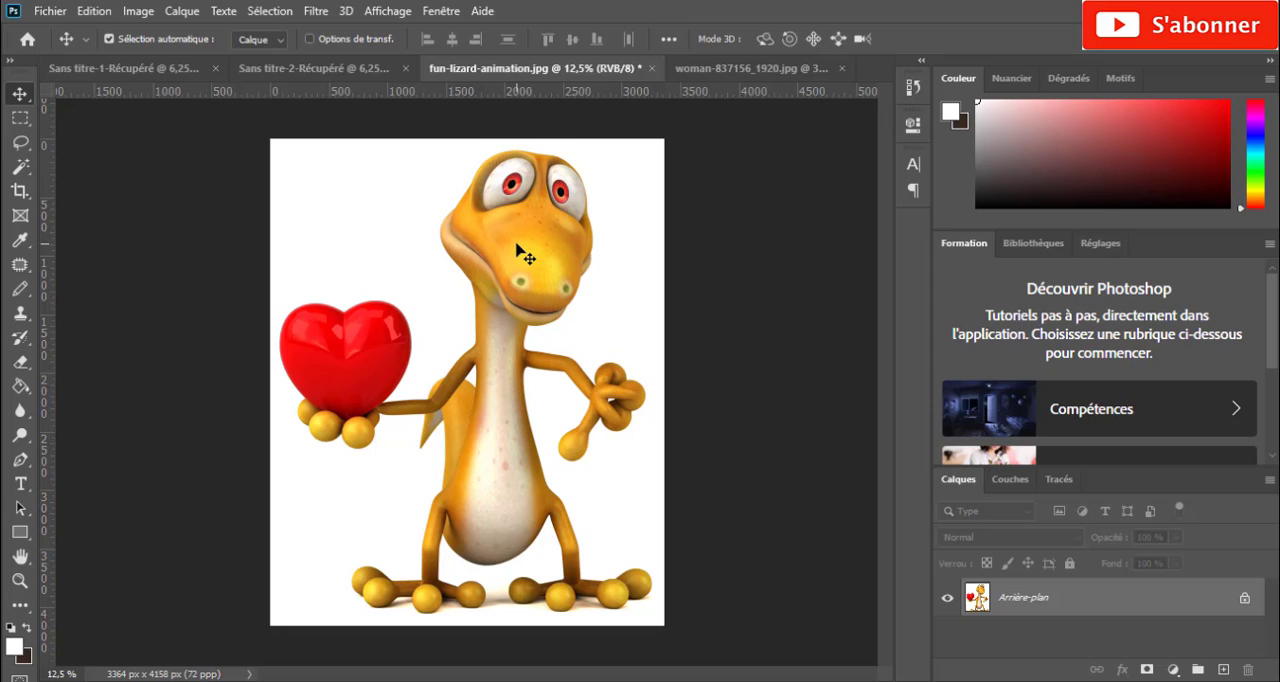
- Activate the Magic Wand tool and select the white background around the lizard
{"action": "left_click", "coordinate": [21, 171]}
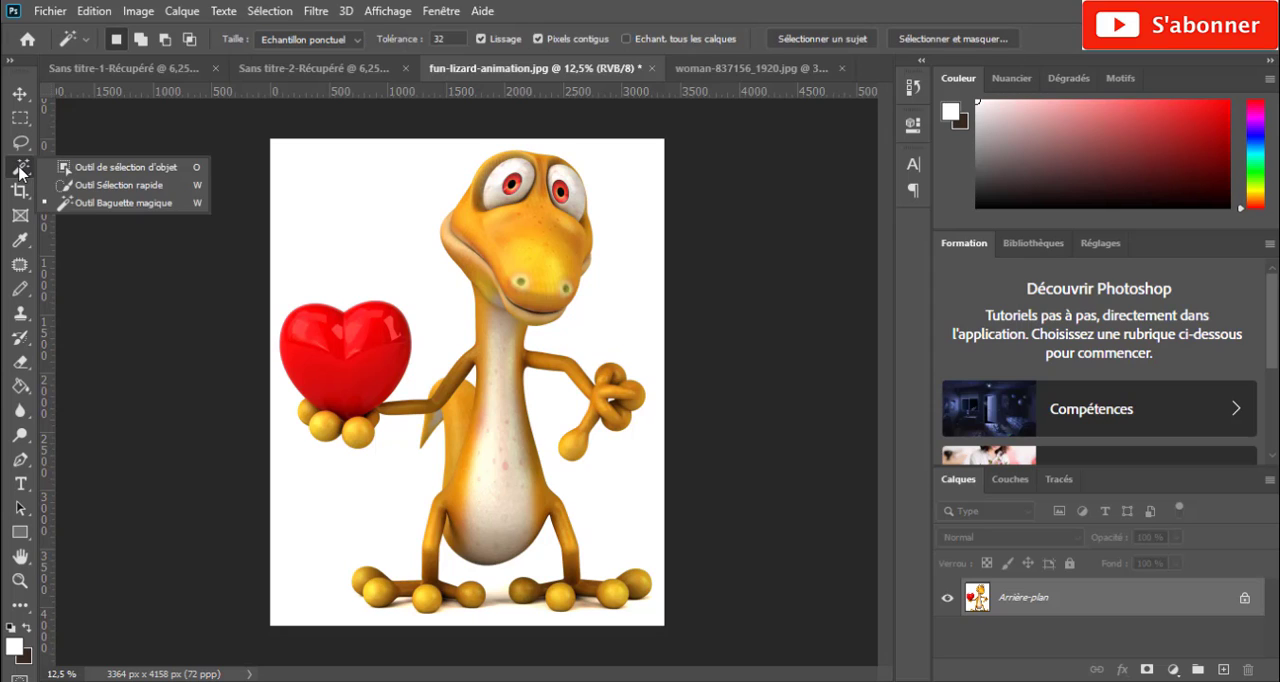
{"action": "left_click", "coordinate": [21, 171]}
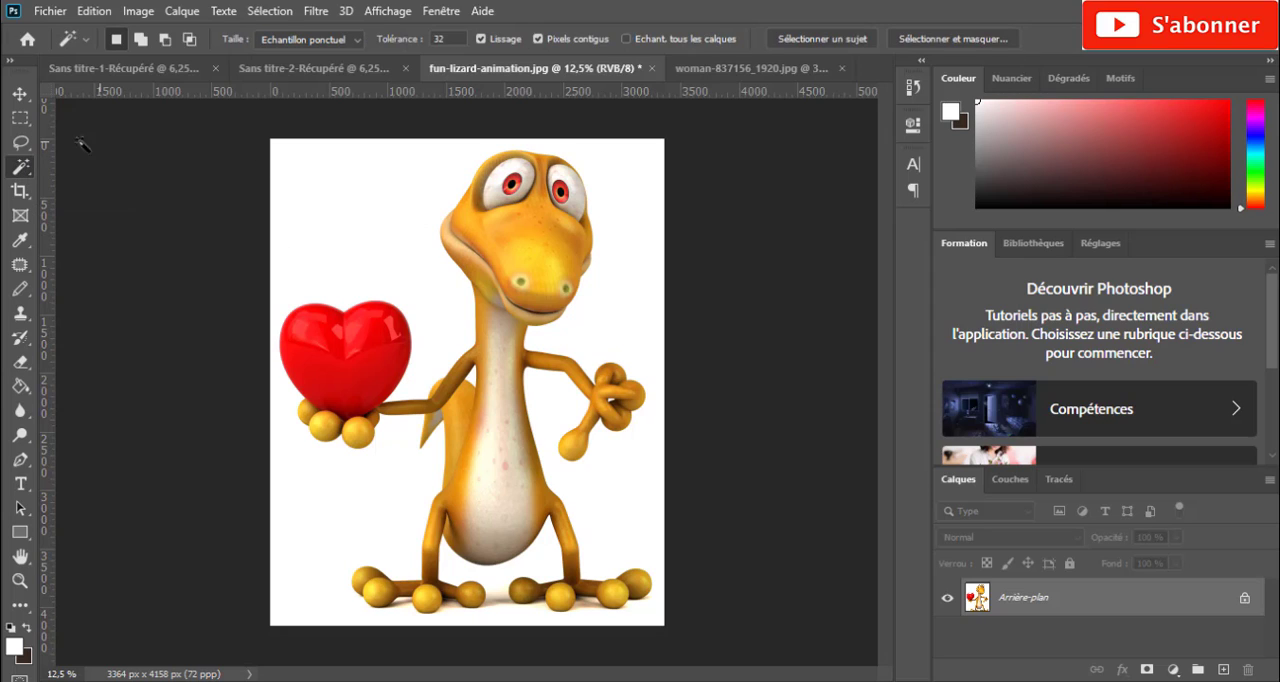
{"action": "right_click", "coordinate": [15, 170]}
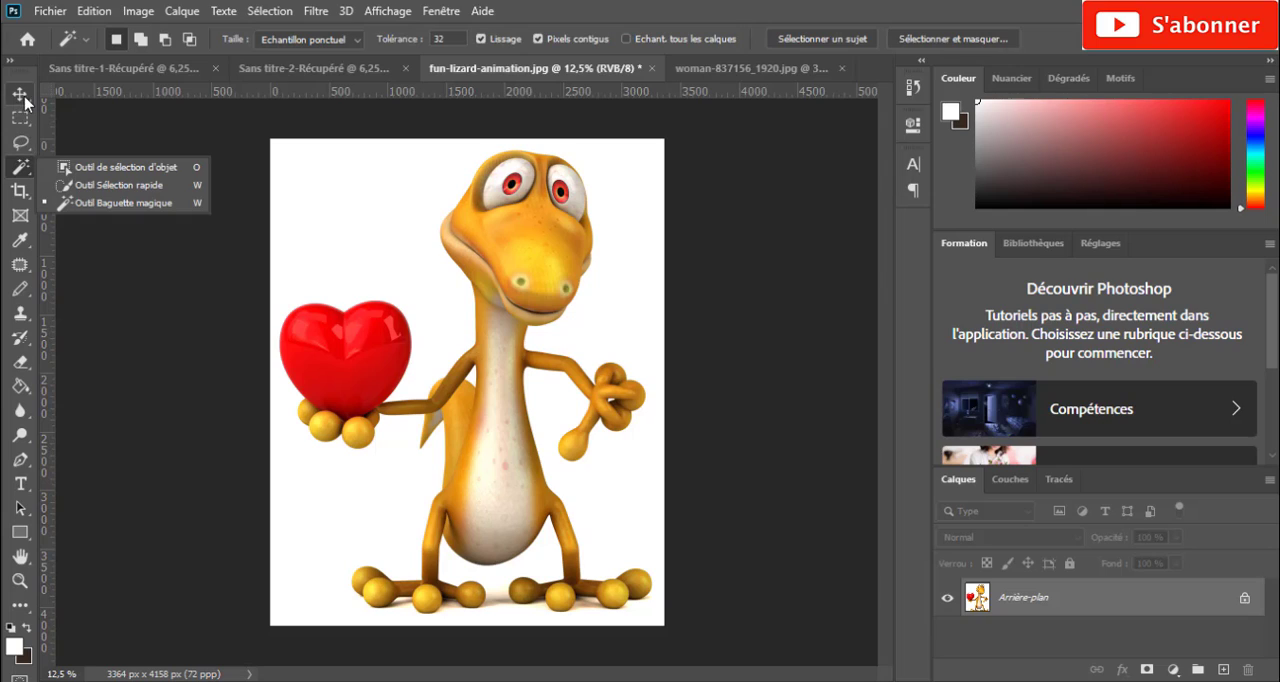
{"action": "left_click", "coordinate": [18, 170]}
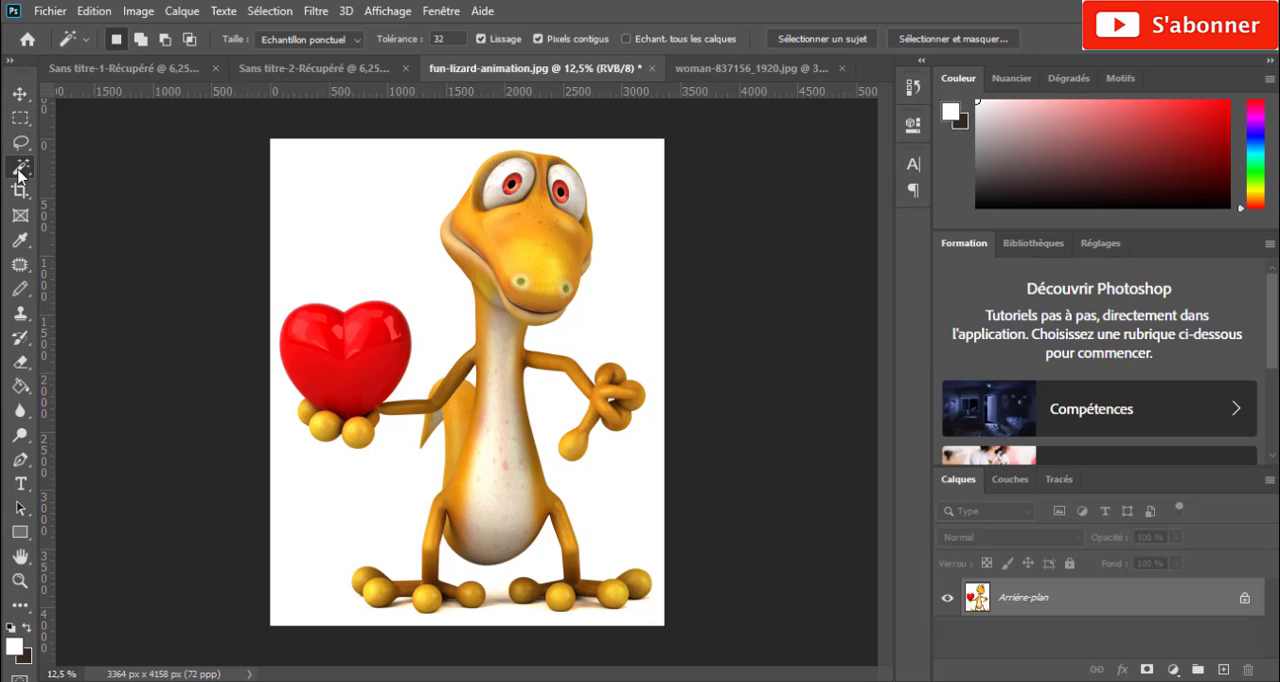
{"action": "right_click", "coordinate": [18, 169]}
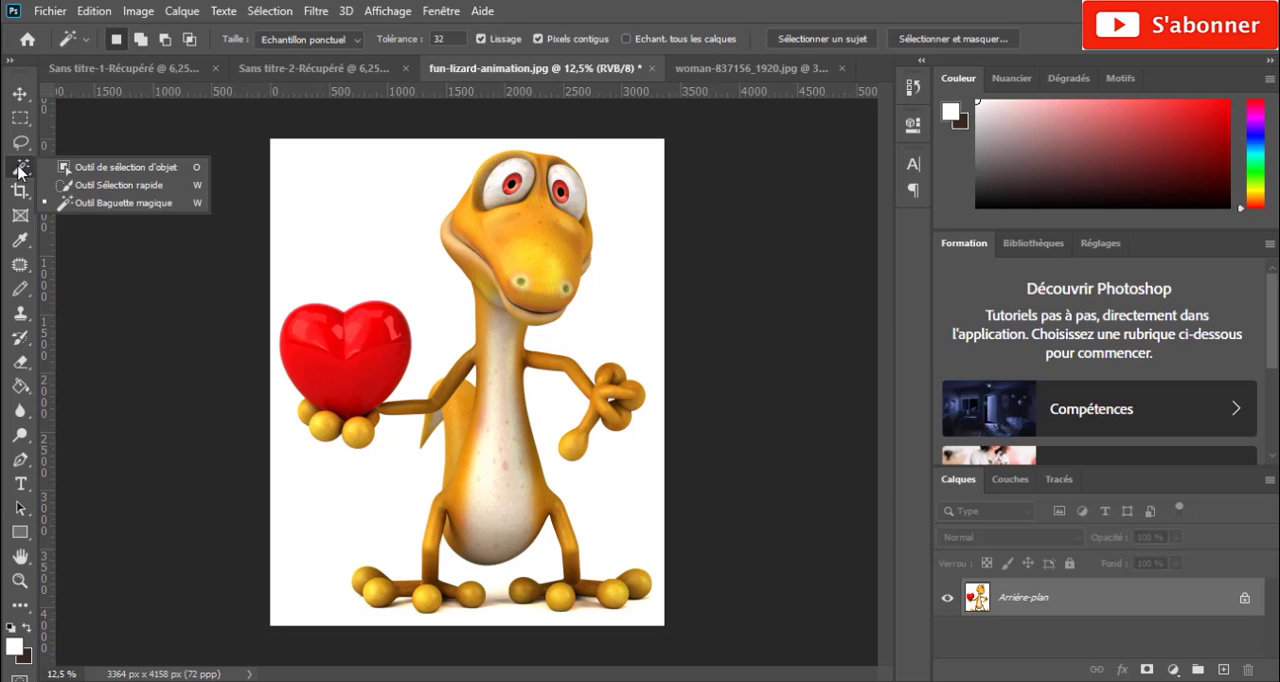
{"action": "left_click", "coordinate": [114, 205]}
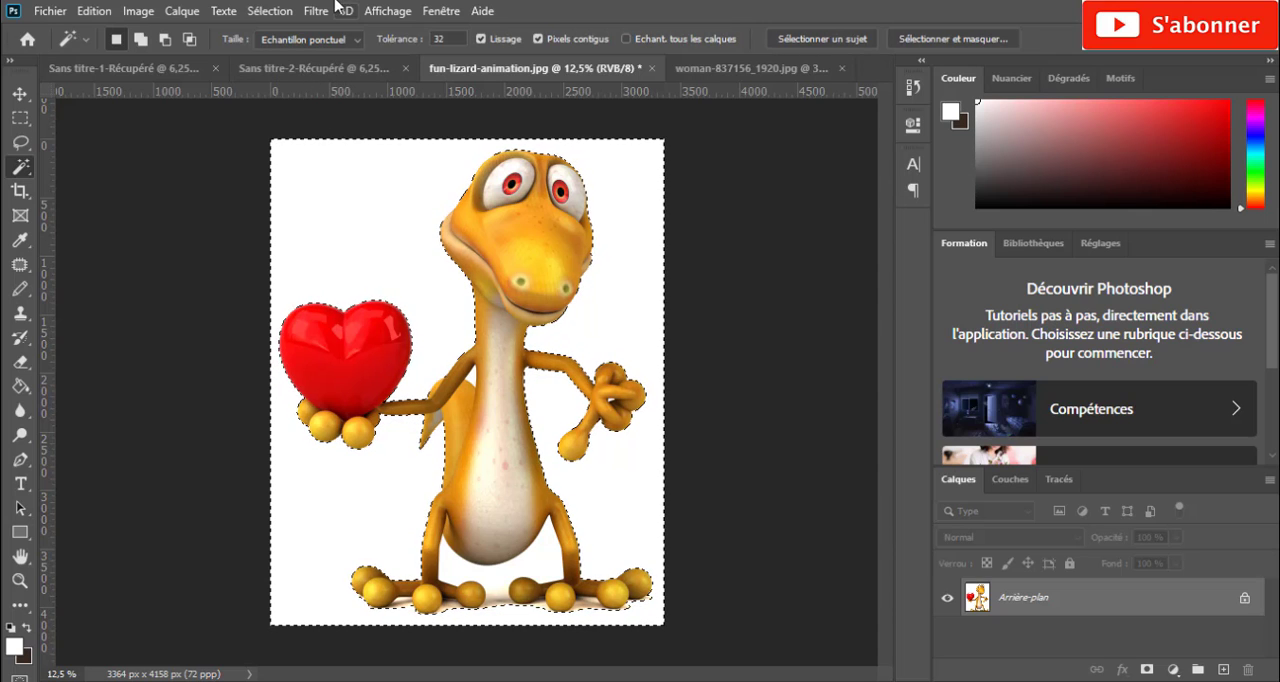
- Copy the lizard onto a new layer by inverting the background selection, and hide the Arrière-plan layer
{"action": "left_click", "coordinate": [267, 14]}
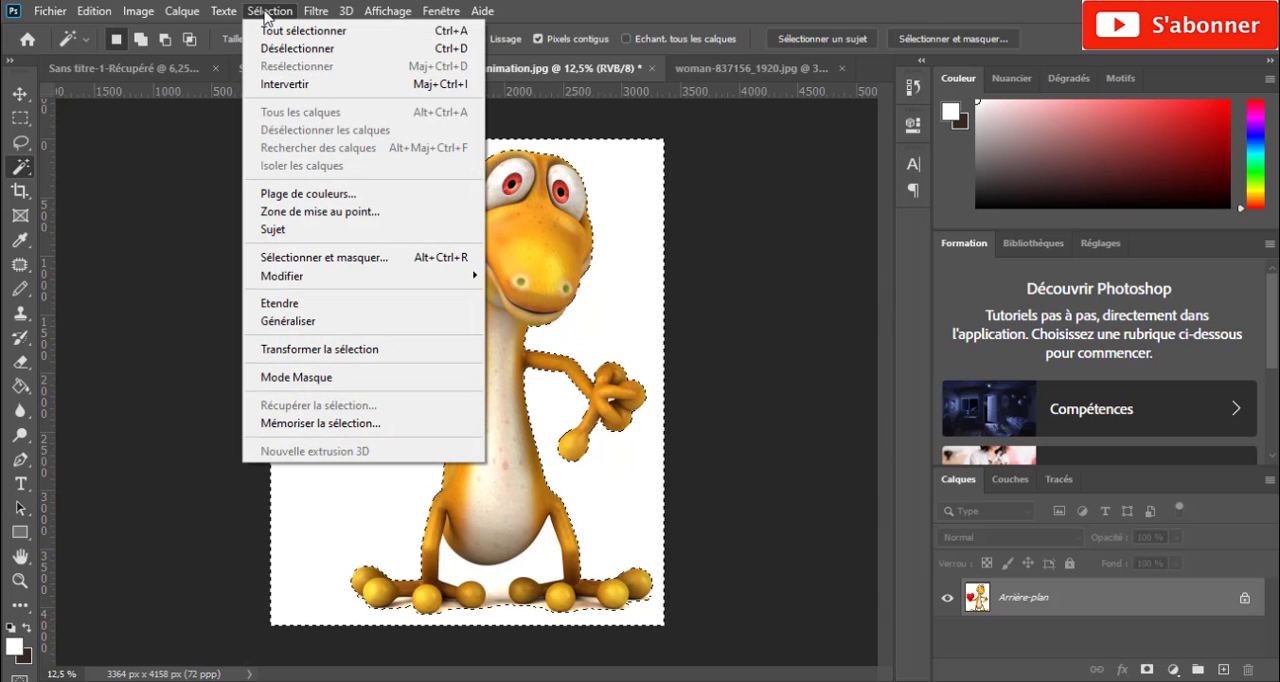
{"action": "left_click", "coordinate": [300, 85]}
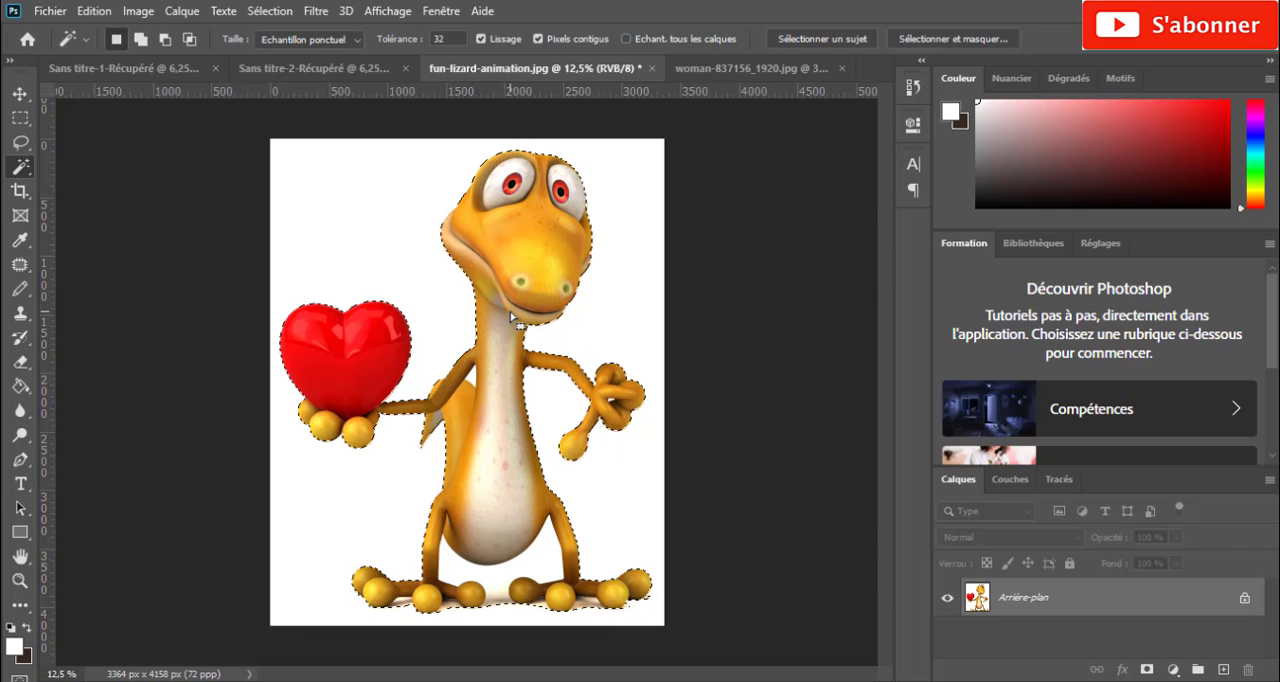
{"action": "key", "text": "ctrl+j"}
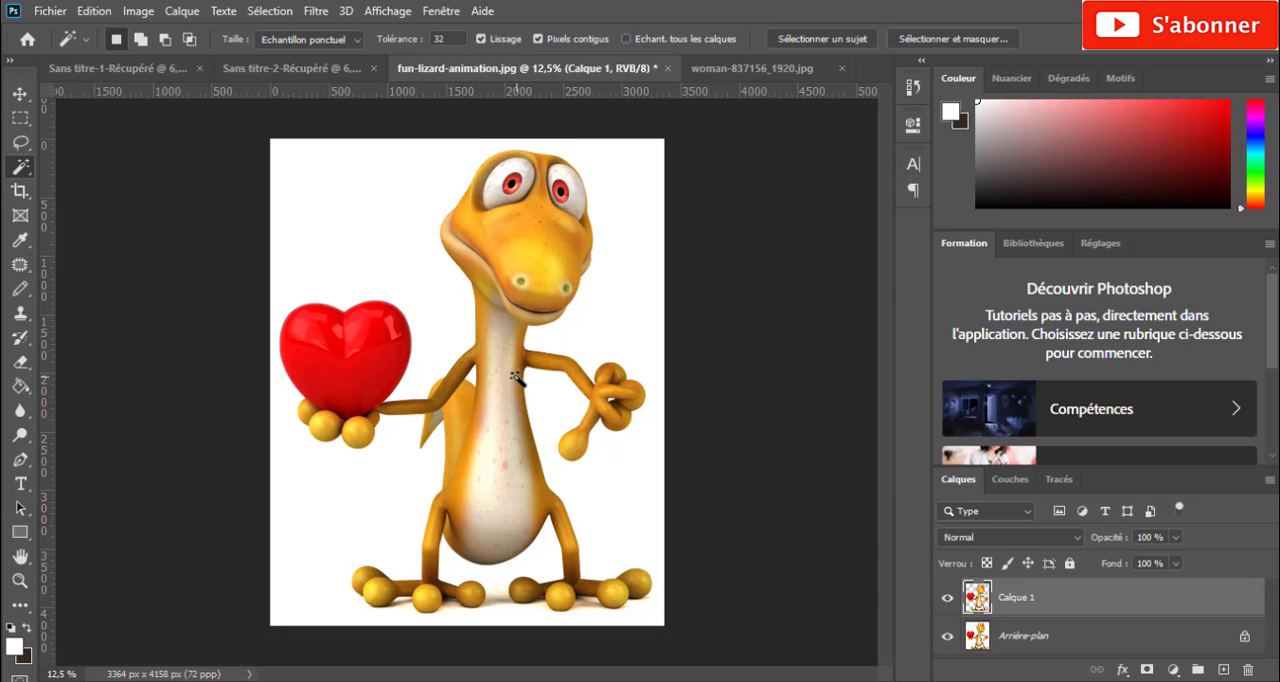
{"action": "left_click", "coordinate": [948, 637]}
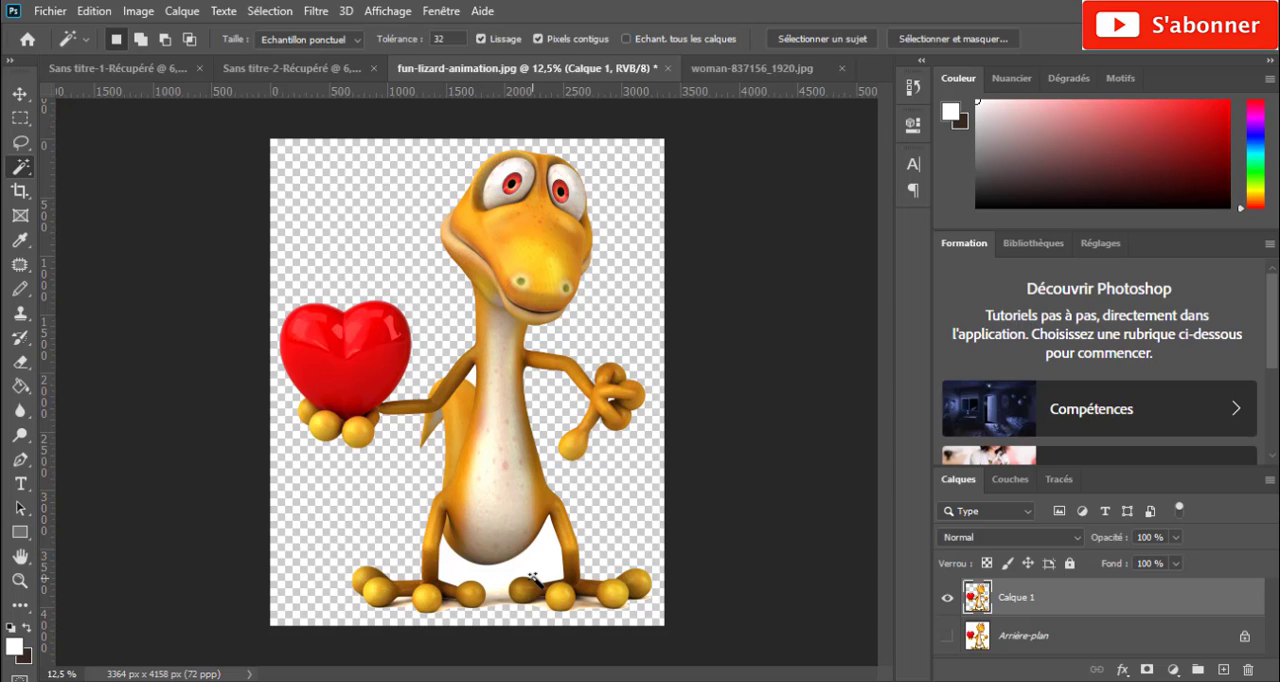
- Isolate the lizard from the white area between its legs on another layer, hide Calque 1, and select the pale remnant under the feet
{"action": "left_click", "coordinate": [551, 566]}
{"action": "left_click", "coordinate": [275, 12]}
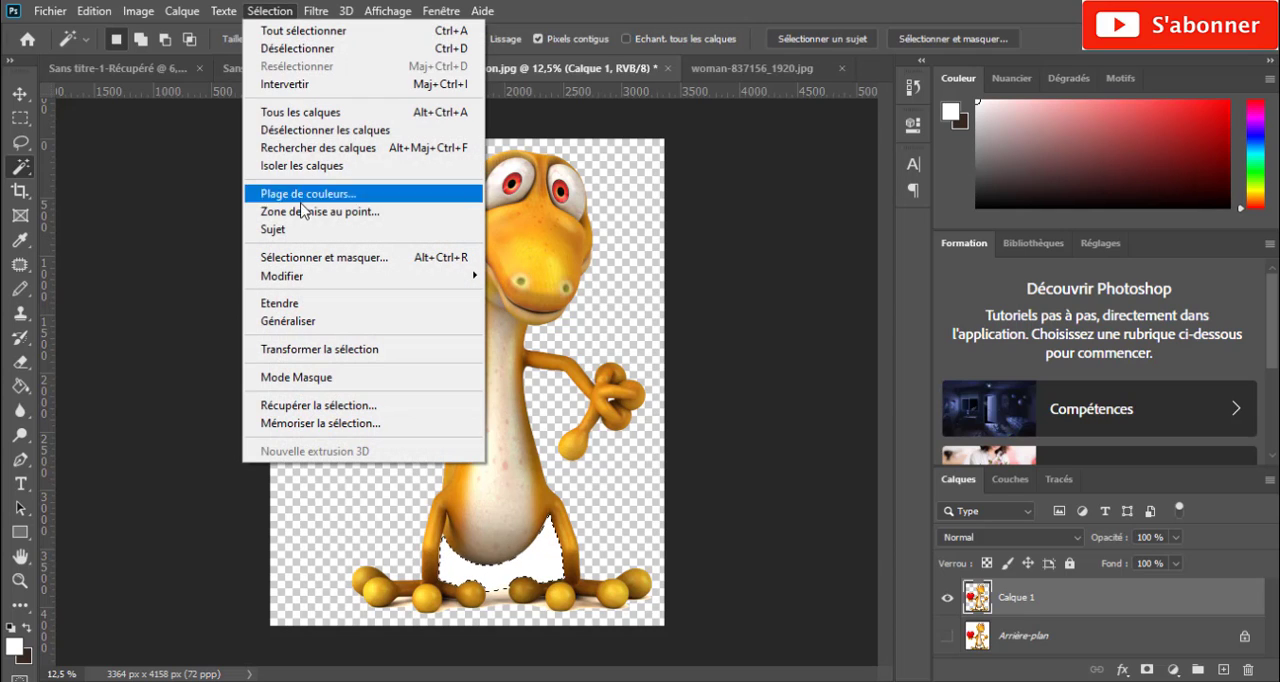
{"action": "left_click", "coordinate": [300, 84]}
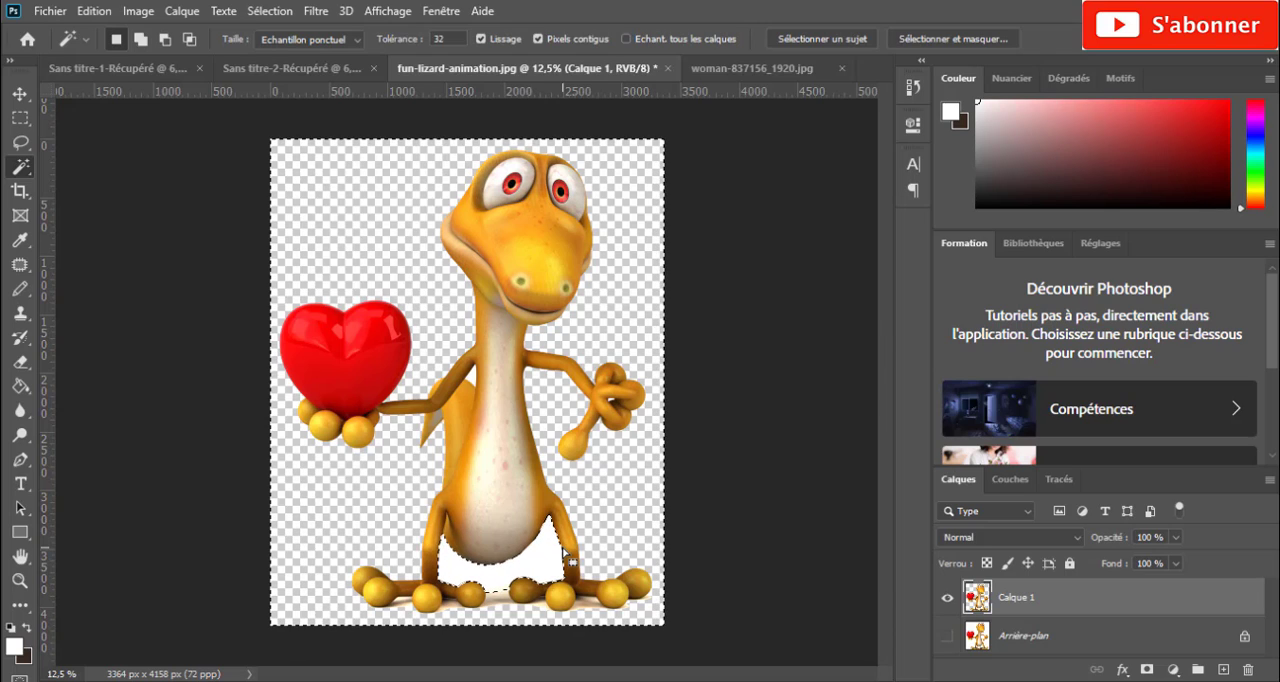
{"action": "key", "text": "ctrl+j"}
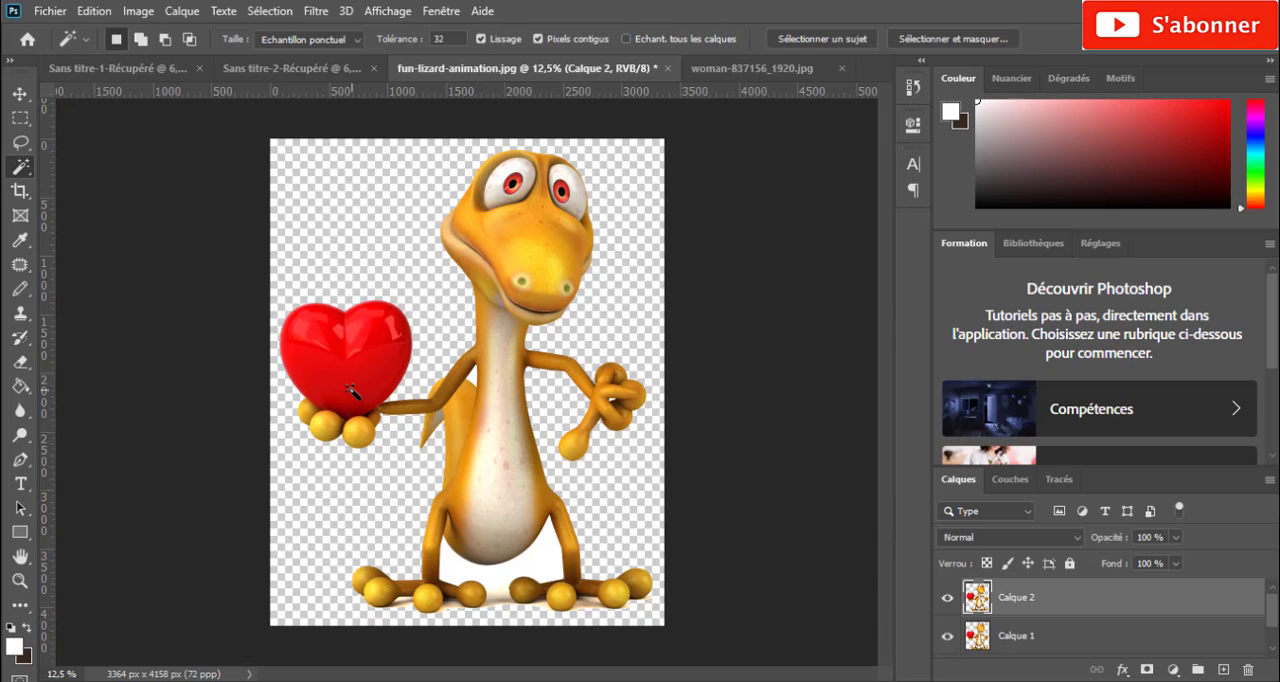
{"action": "left_click", "coordinate": [948, 636]}
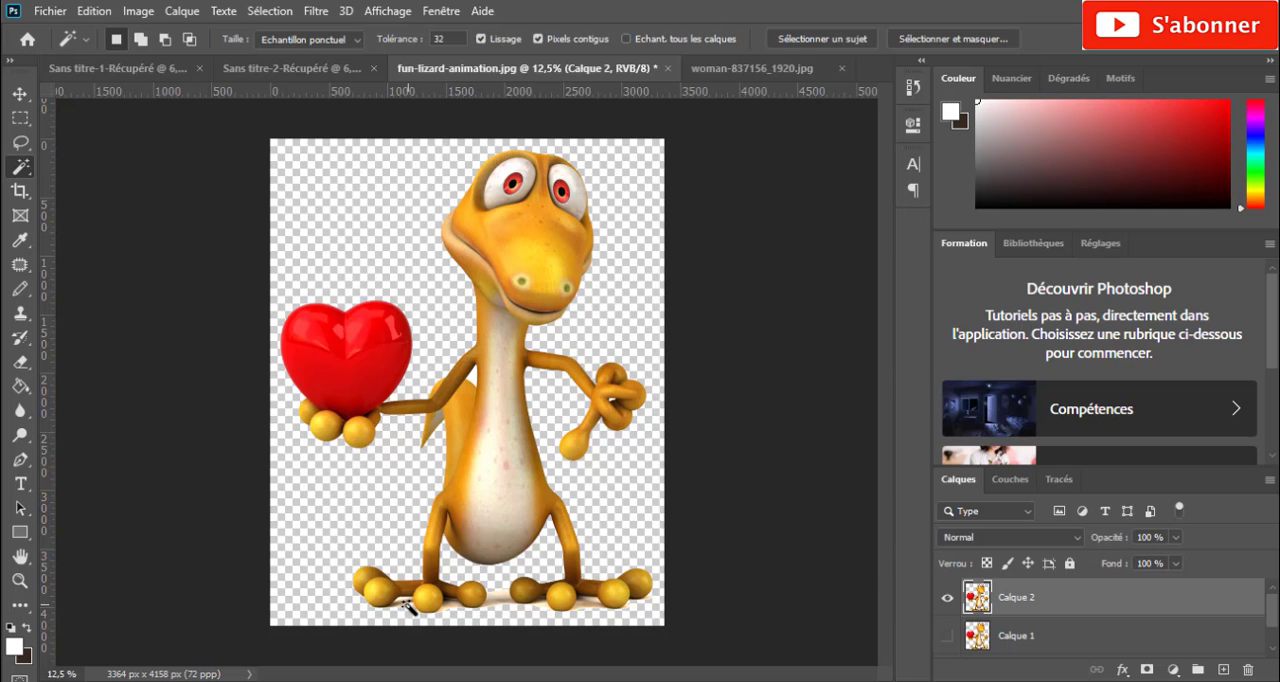
{"action": "left_click", "coordinate": [508, 605]}
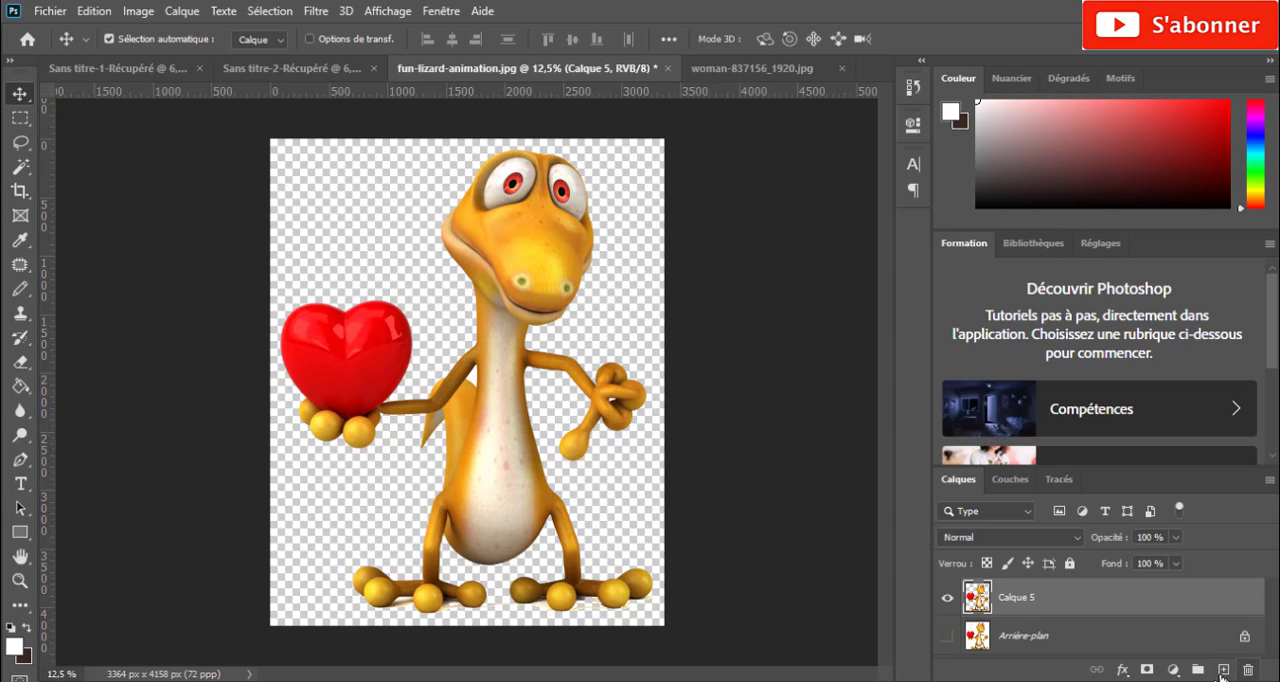
- Add a Contour layer style to the lizard on Calque 5 with a size of 43 px
{"action": "left_click", "coordinate": [1121, 670]}
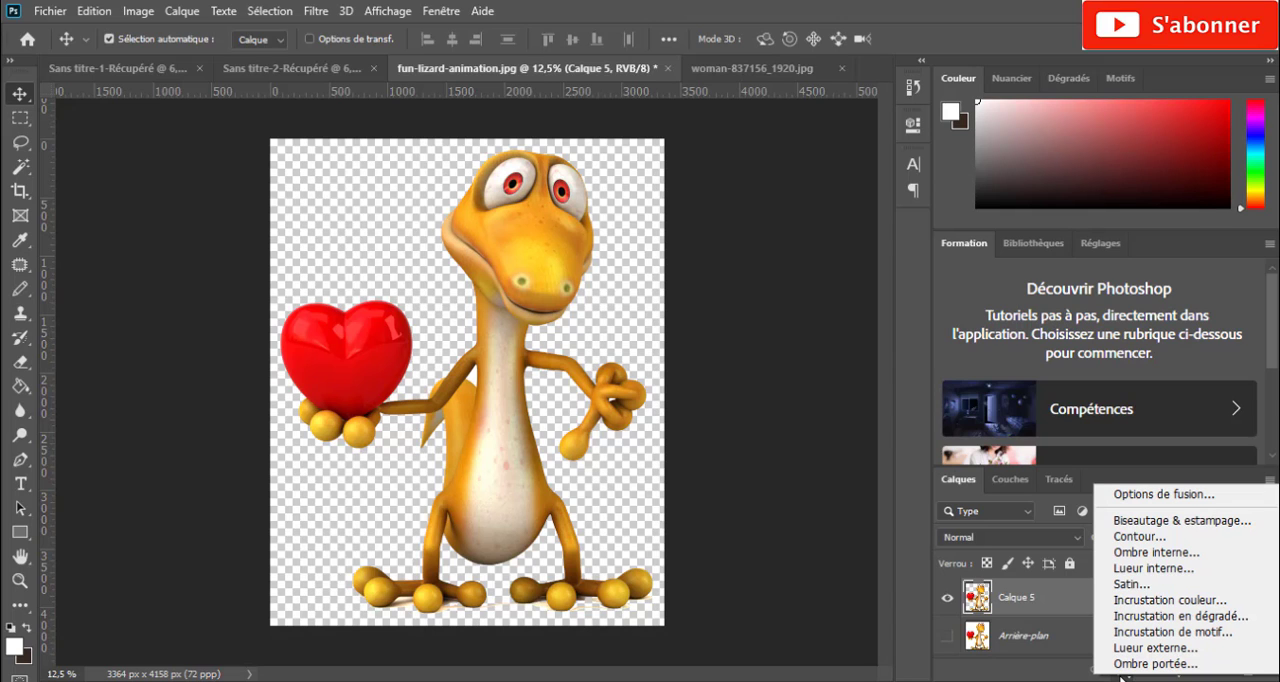
{"action": "left_click", "coordinate": [1140, 536]}
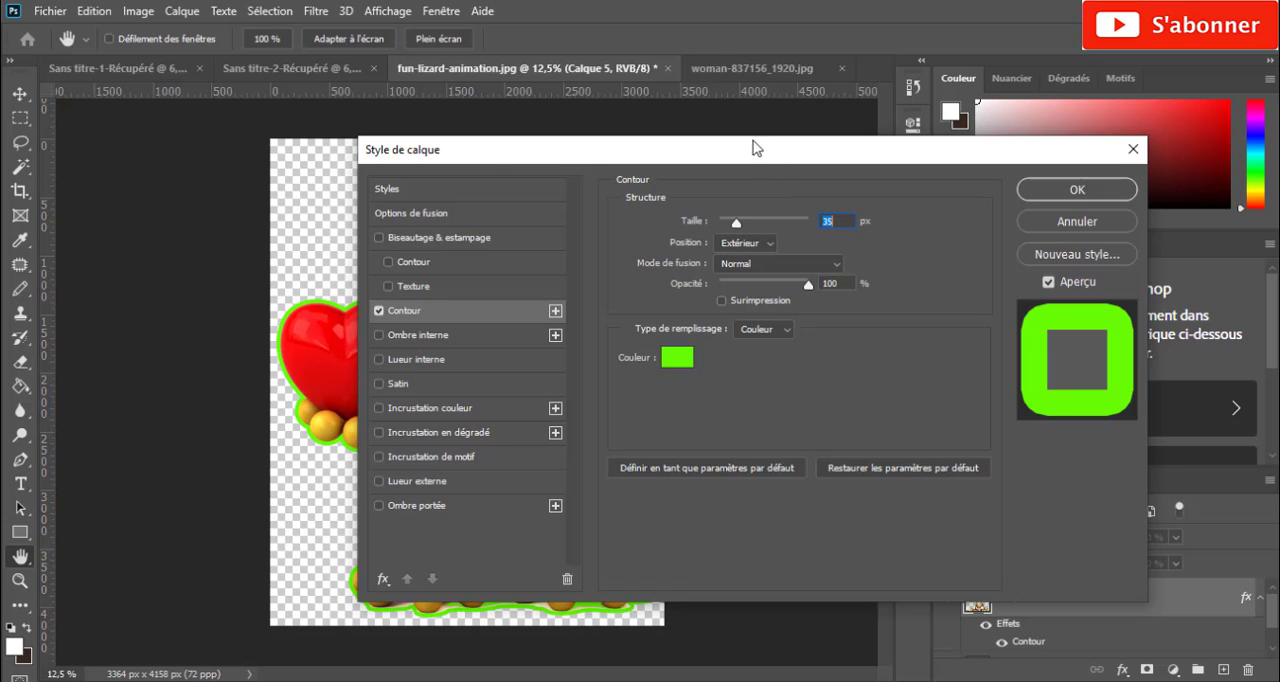
{"action": "left_click_drag", "start_coordinate": [751, 143], "coordinate": [771, 300]}
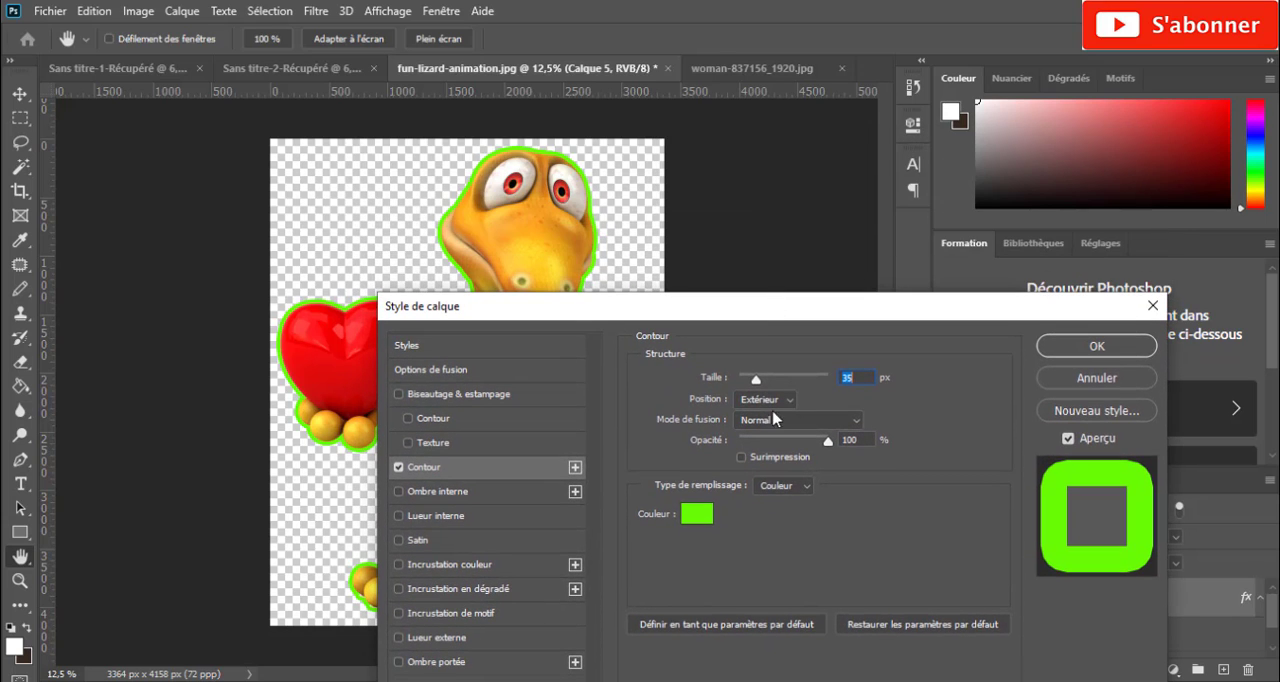
{"action": "mouse_move", "coordinate": [756, 379]}
{"action": "left_mouse_down"}
{"action": "mouse_move", "coordinate": [737, 380]}
{"action": "mouse_move", "coordinate": [752, 385]}
{"action": "left_mouse_up"}
{"action": "left_click_drag", "start_coordinate": [756, 378], "coordinate": [761, 386]}
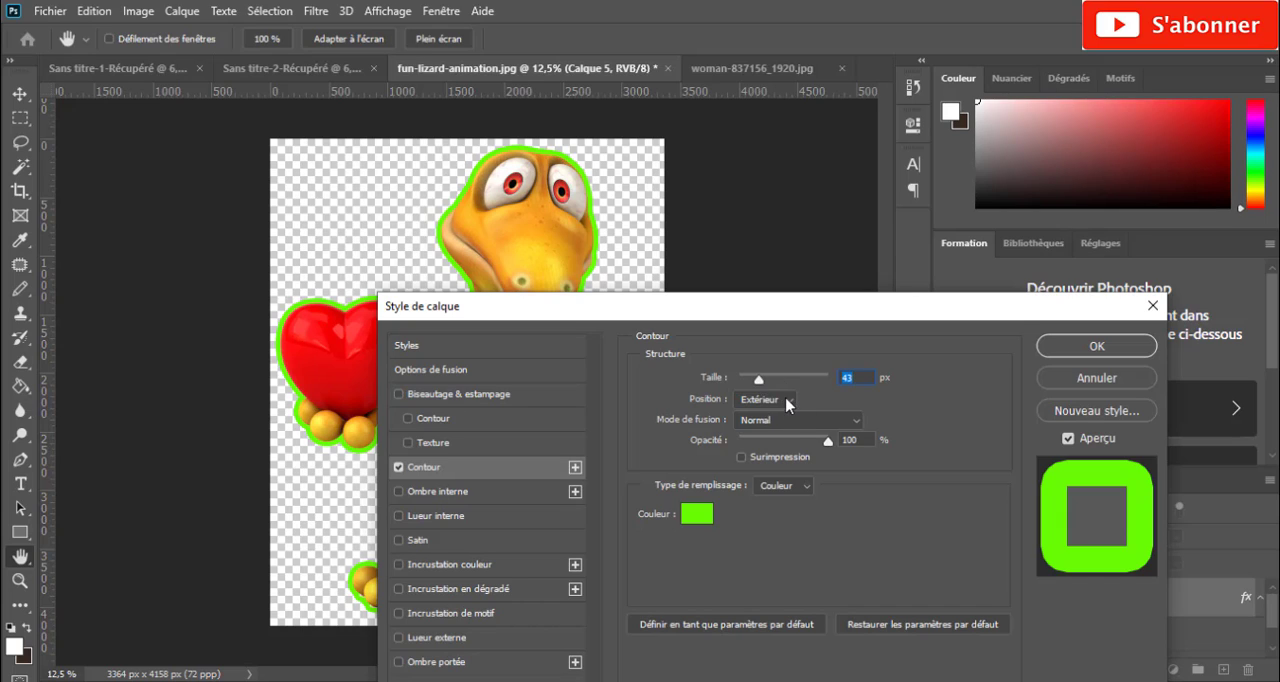
- Try the Intérieur position for the Contour, restore Extérieur, and leave its opacity at 100 %
{"action": "left_click", "coordinate": [787, 401]}
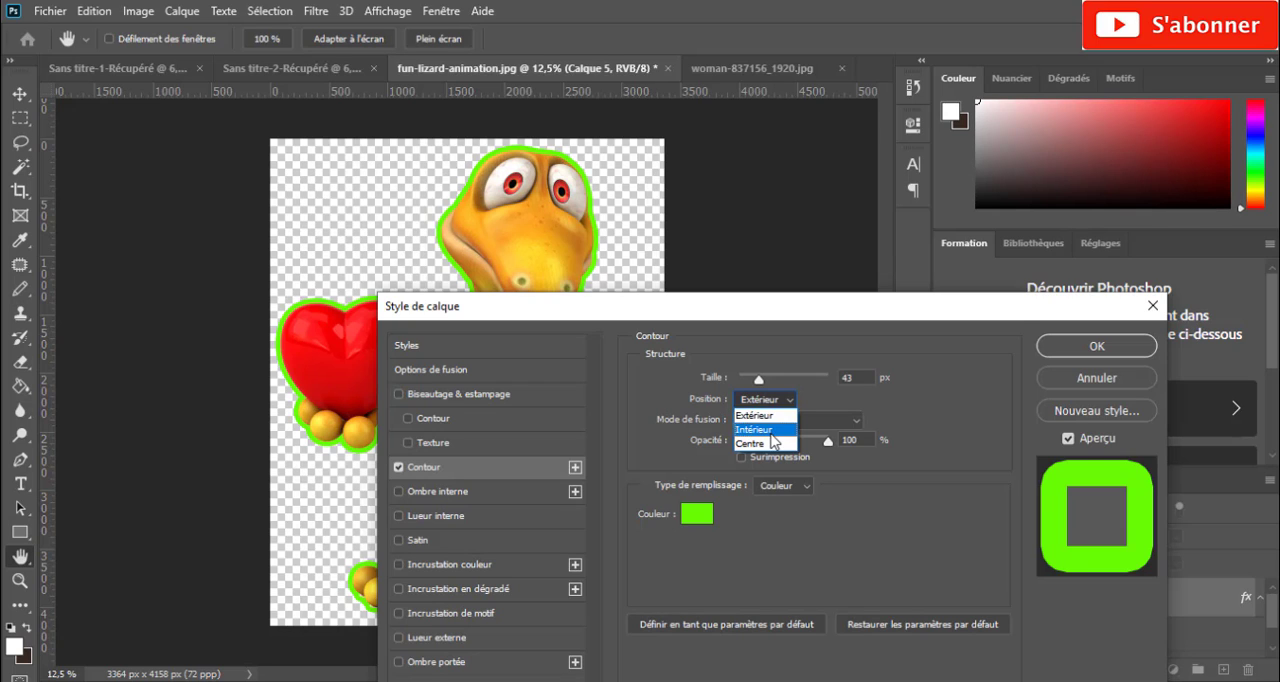
{"action": "left_click", "coordinate": [770, 430]}
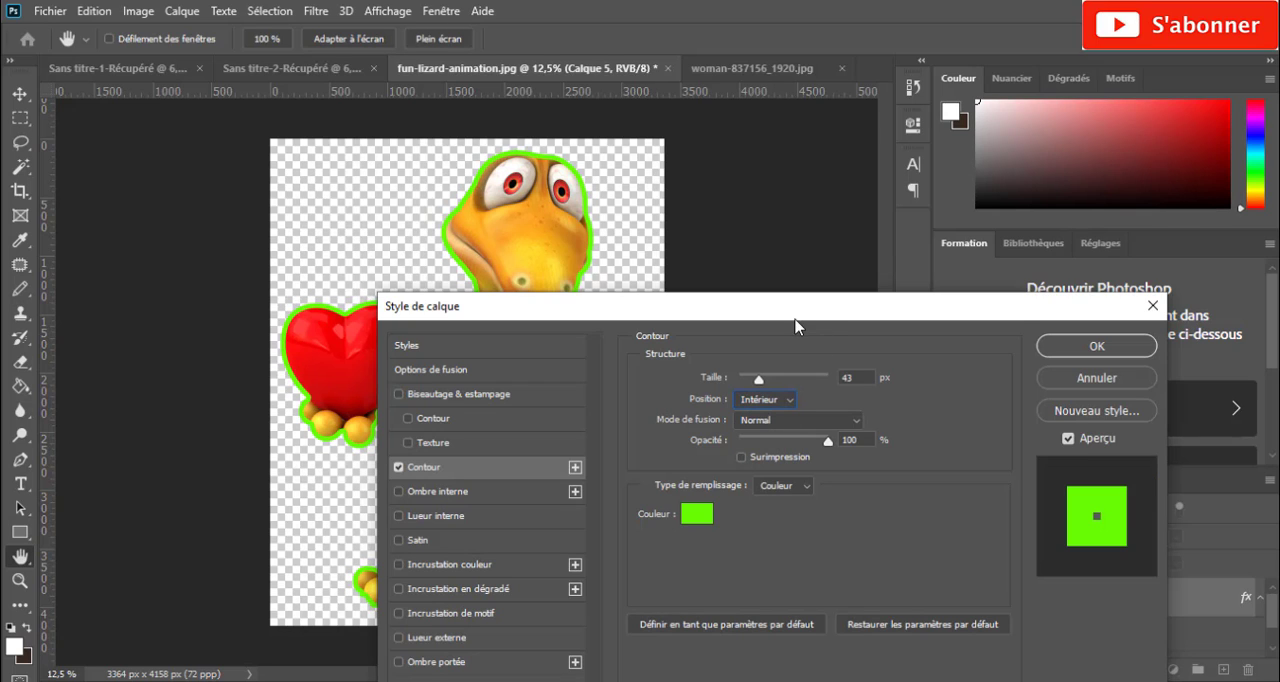
{"action": "left_click_drag", "start_coordinate": [796, 320], "coordinate": [1115, 190]}
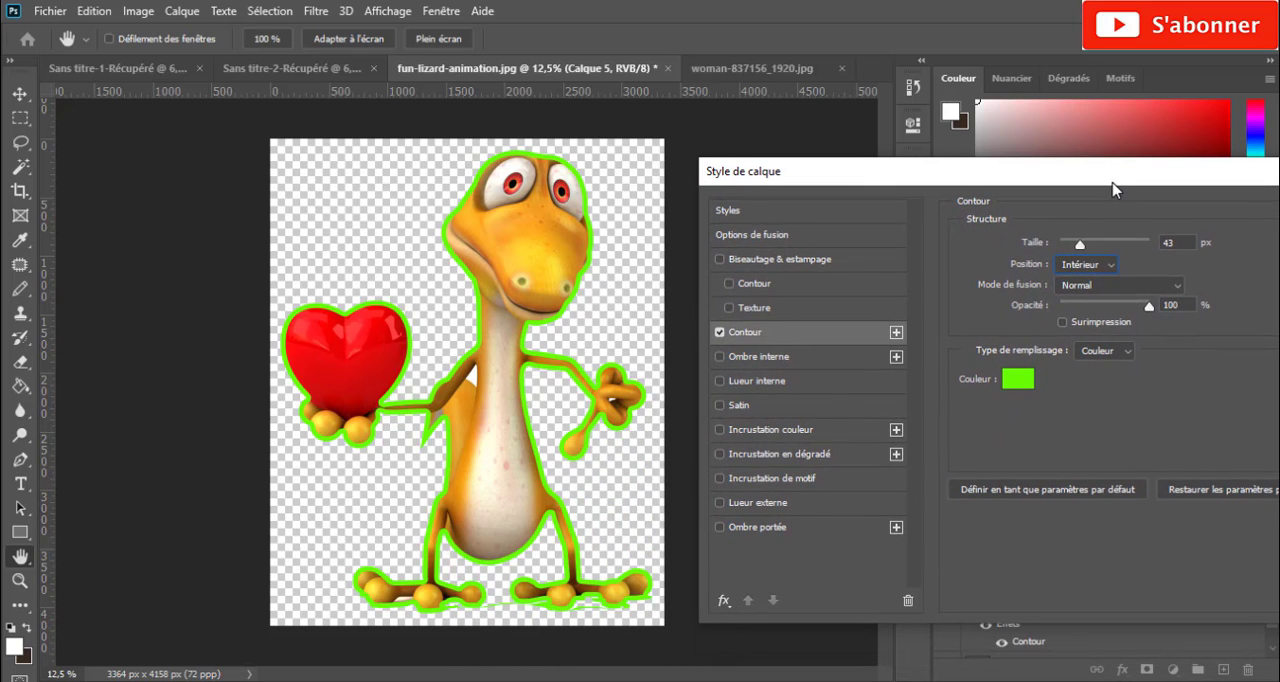
{"action": "left_click", "coordinate": [1109, 266]}
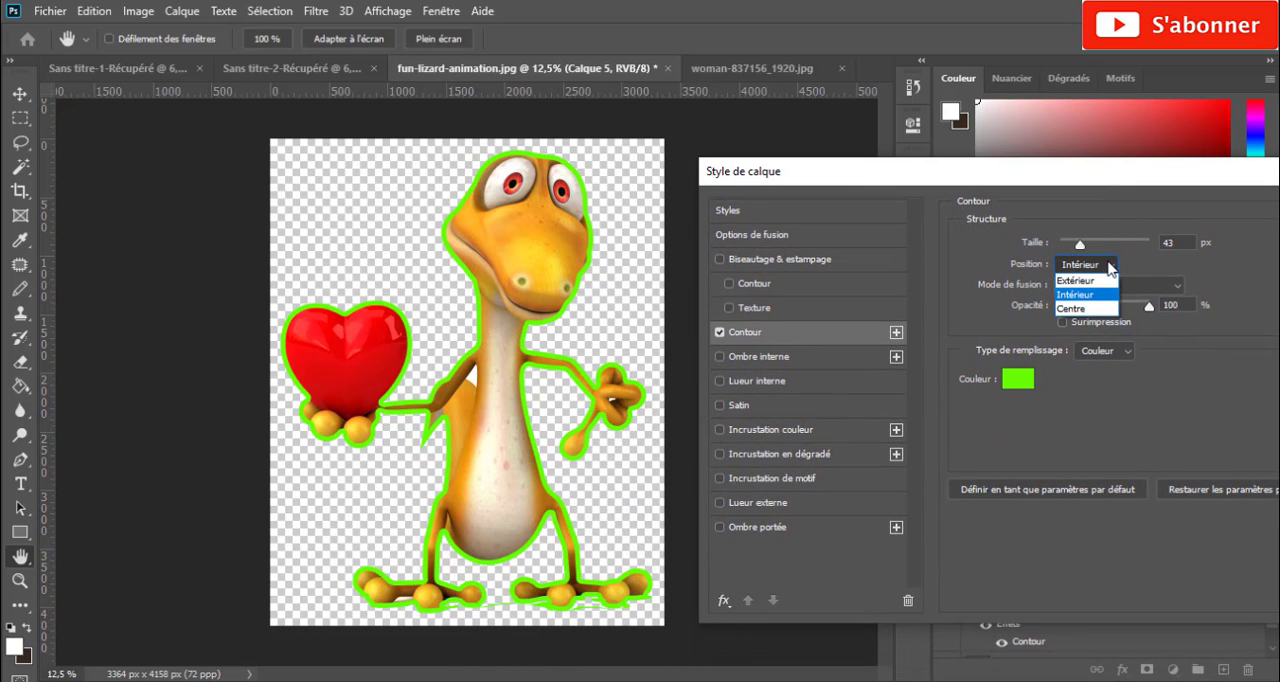
{"action": "left_click", "coordinate": [1099, 282]}
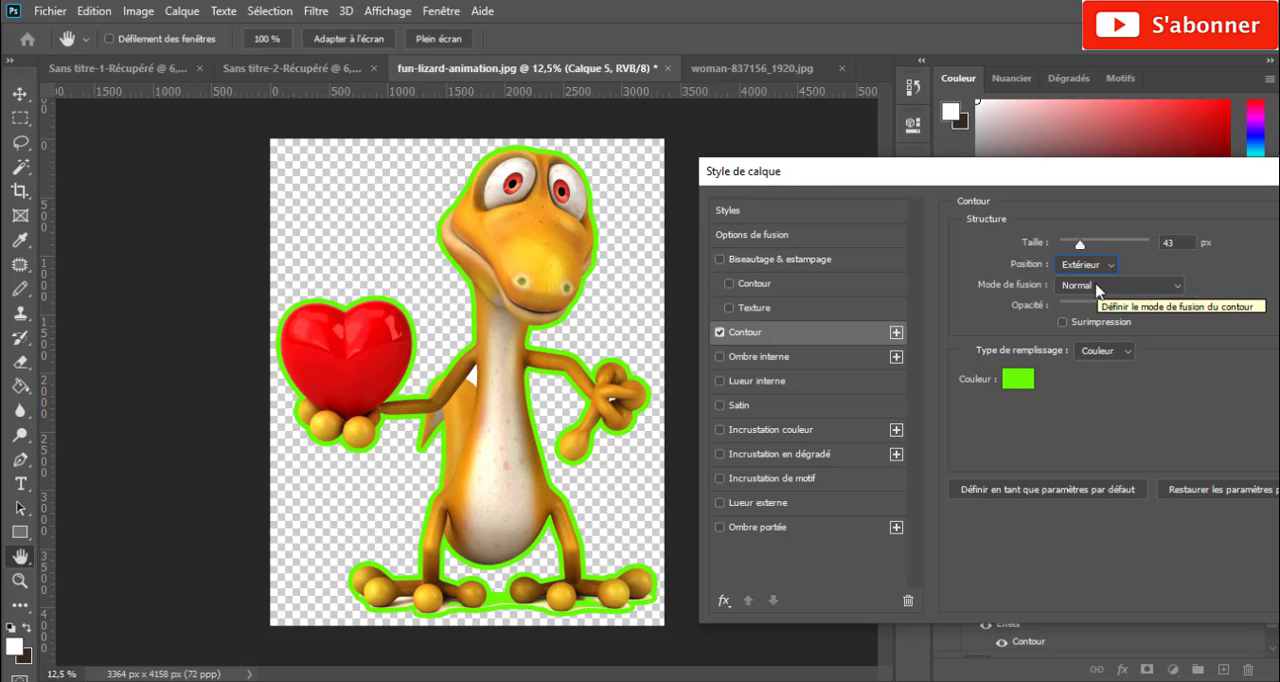
{"action": "left_click", "coordinate": [1115, 265]}
{"action": "left_click", "coordinate": [1117, 272]}
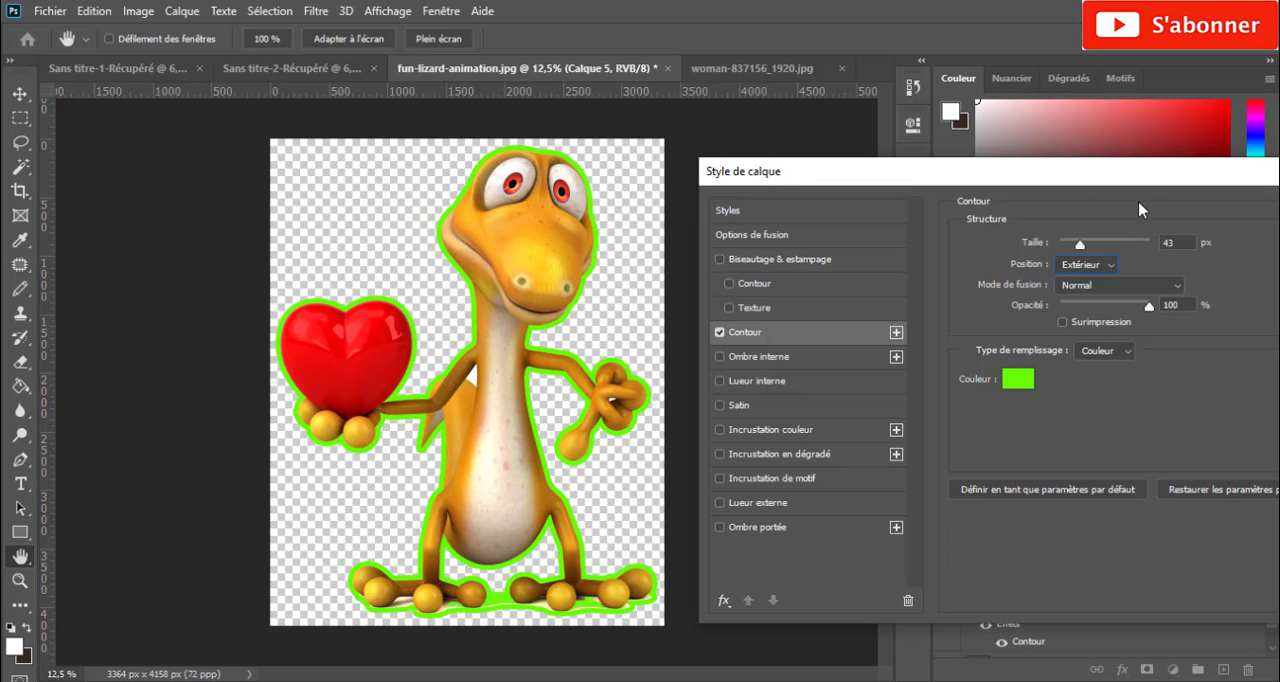
{"action": "left_click_drag", "start_coordinate": [1140, 185], "coordinate": [1036, 194]}
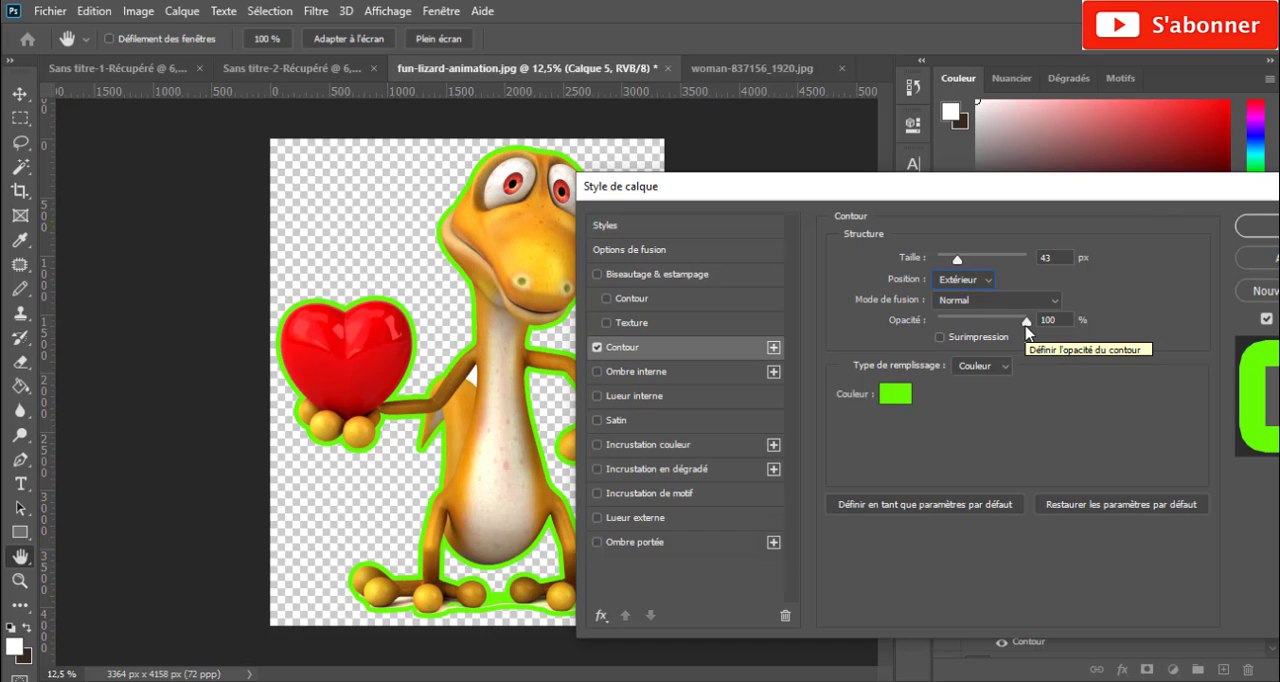
{"action": "mouse_move", "coordinate": [1026, 327]}
{"action": "left_mouse_down"}
{"action": "mouse_move", "coordinate": [945, 333]}
{"action": "mouse_move", "coordinate": [1040, 331]}
{"action": "mouse_move", "coordinate": [980, 333]}
{"action": "mouse_move", "coordinate": [1024, 333]}
{"action": "left_mouse_up"}
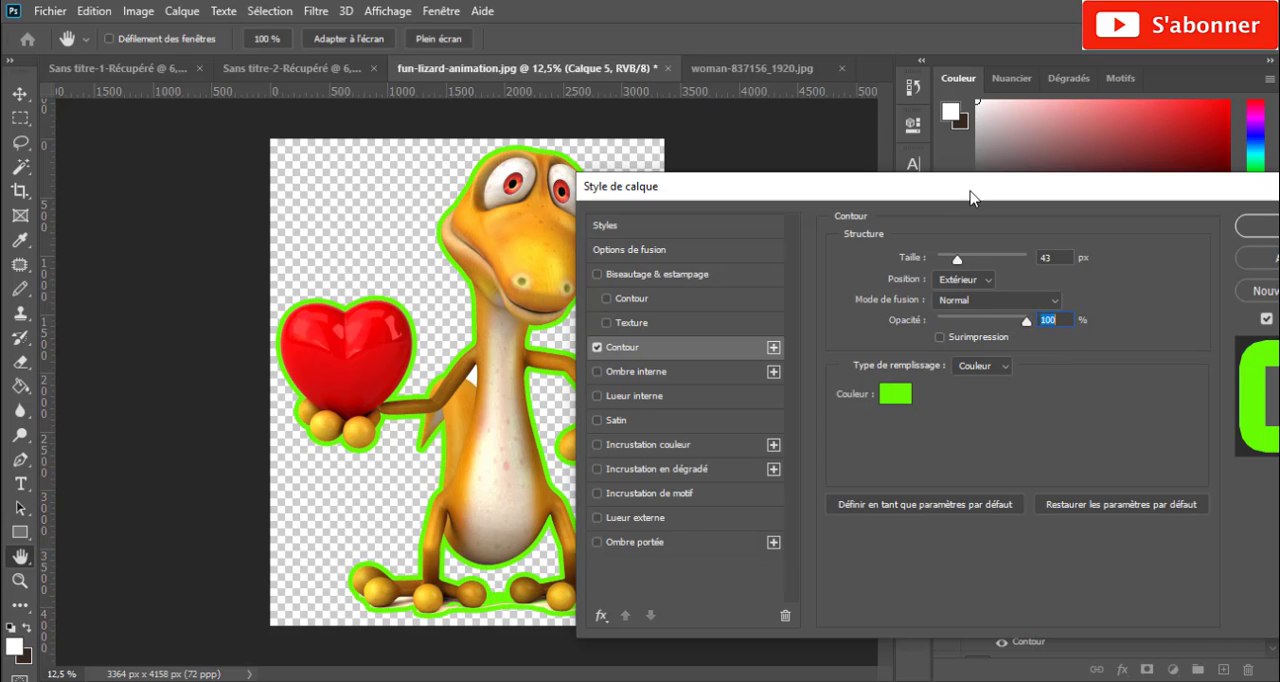
- Open the Contour's colour for editing and try near-white fbfcfb
{"action": "left_click_drag", "start_coordinate": [969, 194], "coordinate": [1012, 154]}
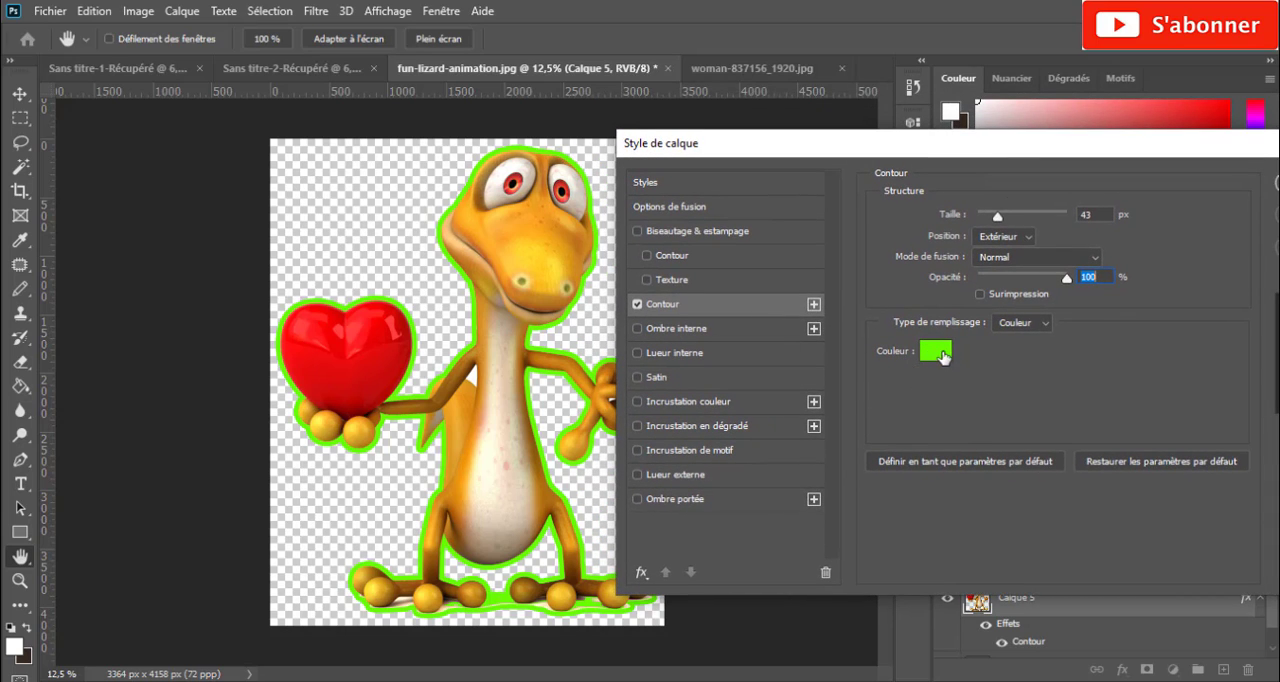
{"action": "left_click_drag", "start_coordinate": [1065, 156], "coordinate": [929, 152]}
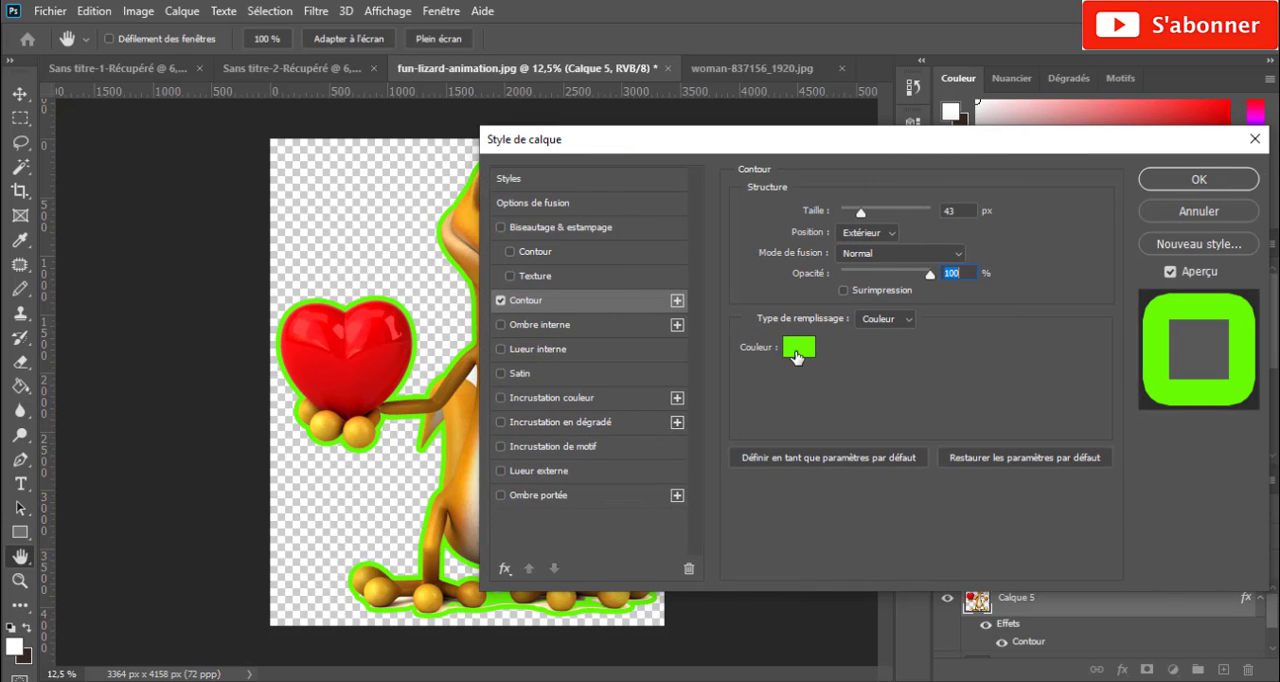
{"action": "left_click", "coordinate": [797, 357]}
{"action": "left_click", "coordinate": [796, 352]}
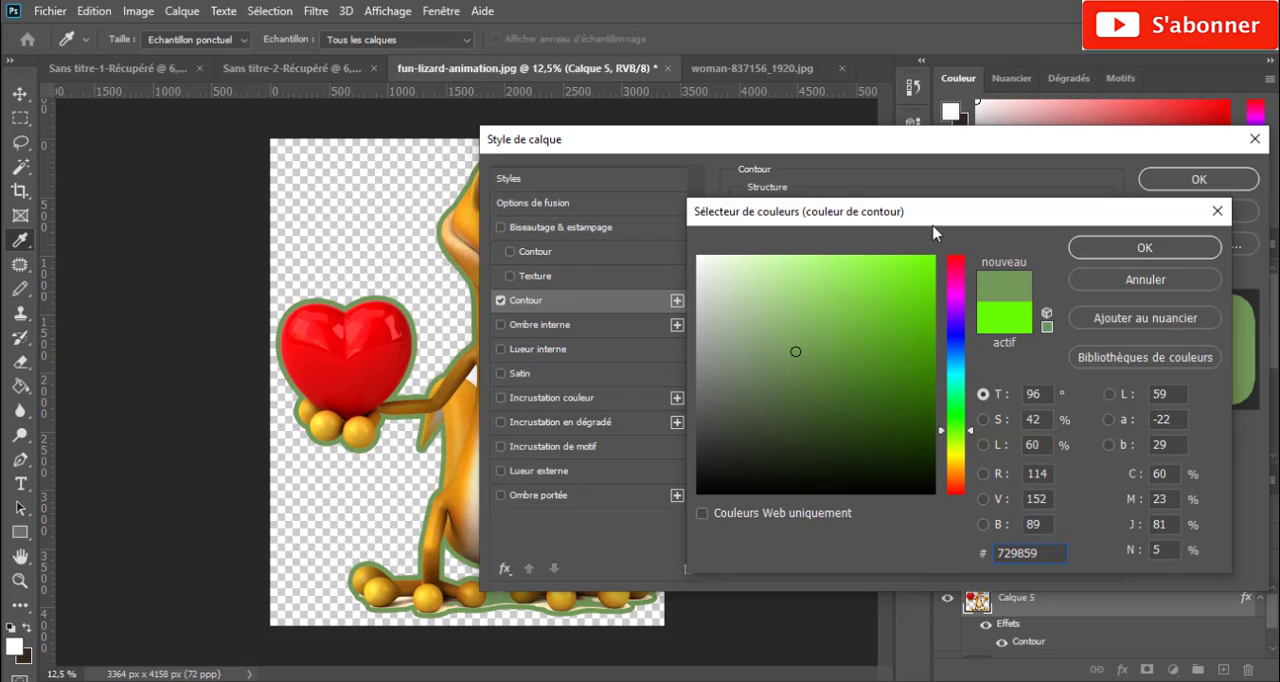
{"action": "left_click_drag", "start_coordinate": [932, 228], "coordinate": [874, 214]}
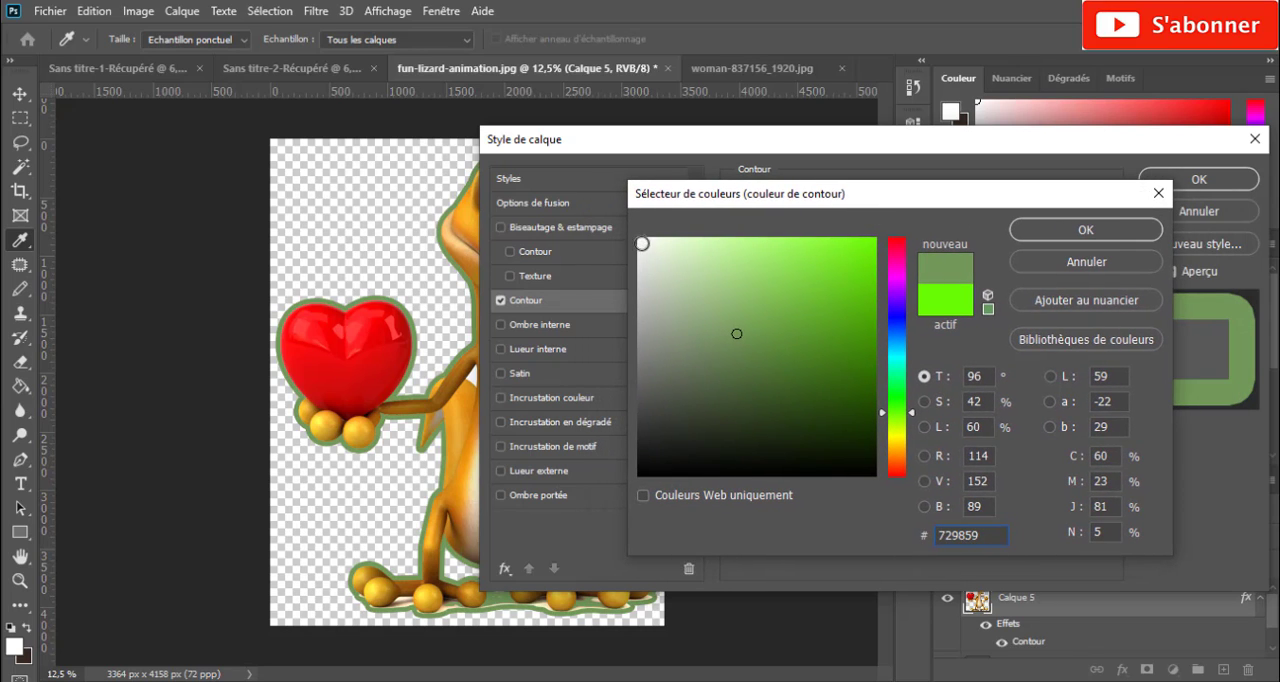
{"action": "left_click", "coordinate": [640, 241]}
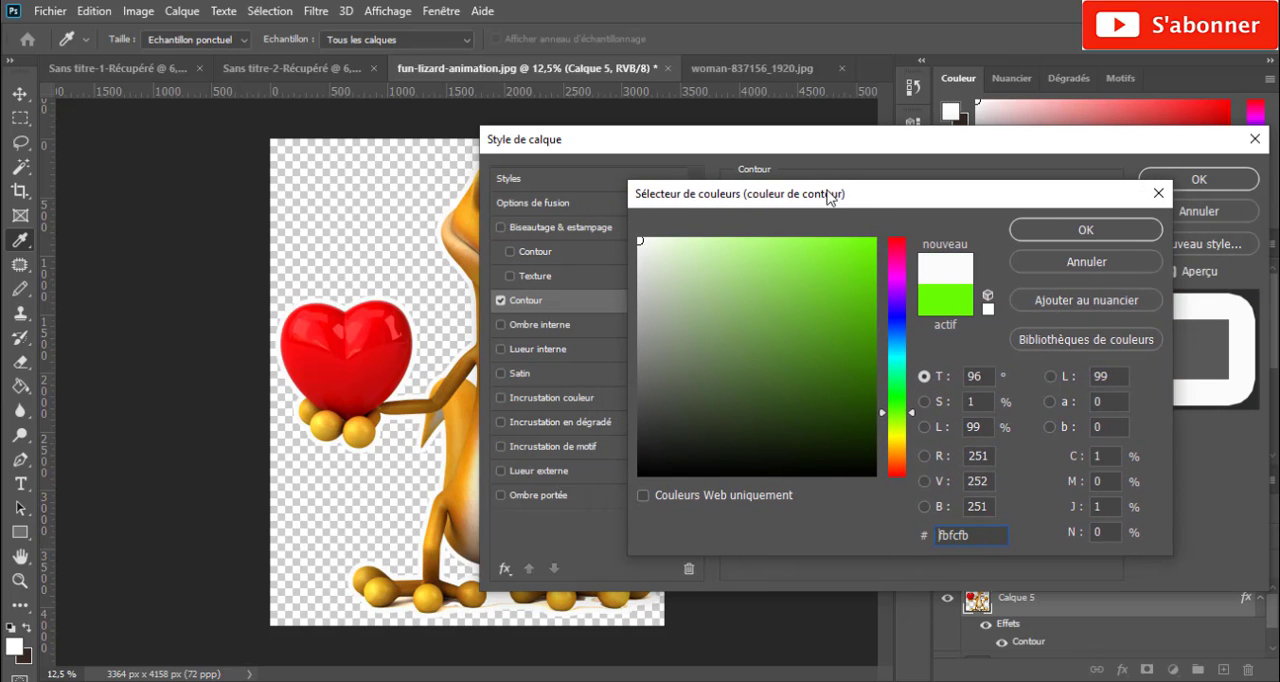
- Try pale green a9c597 and the reds 7a1e05, c44421 and e13c10 as the Contour colour
{"action": "left_click_drag", "start_coordinate": [832, 198], "coordinate": [896, 202]}
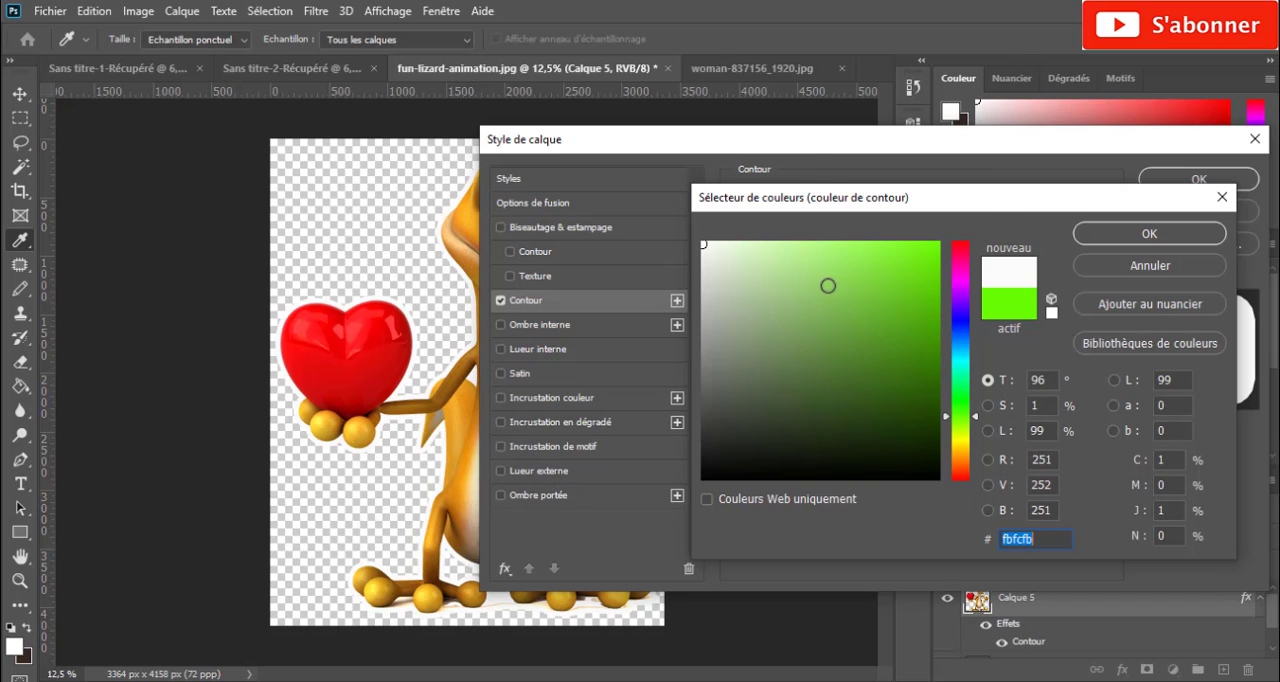
{"action": "left_click", "coordinate": [757, 295]}
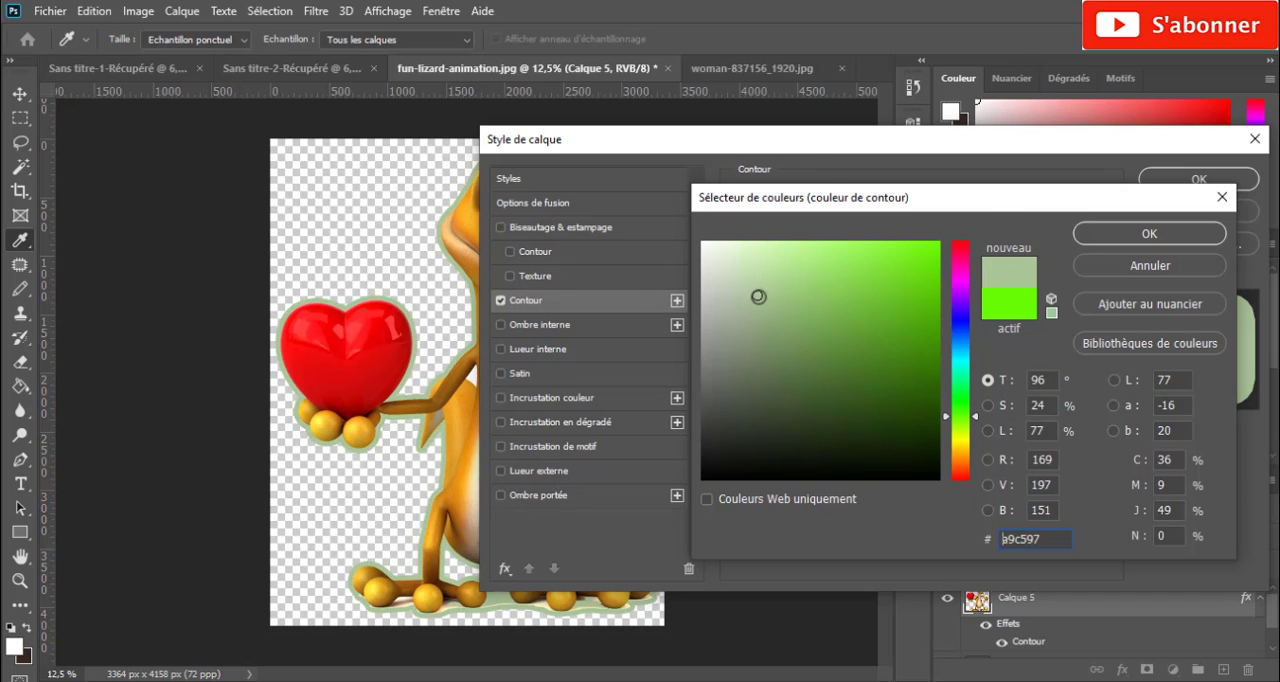
{"action": "left_click", "coordinate": [957, 471]}
{"action": "left_click", "coordinate": [928, 366]}
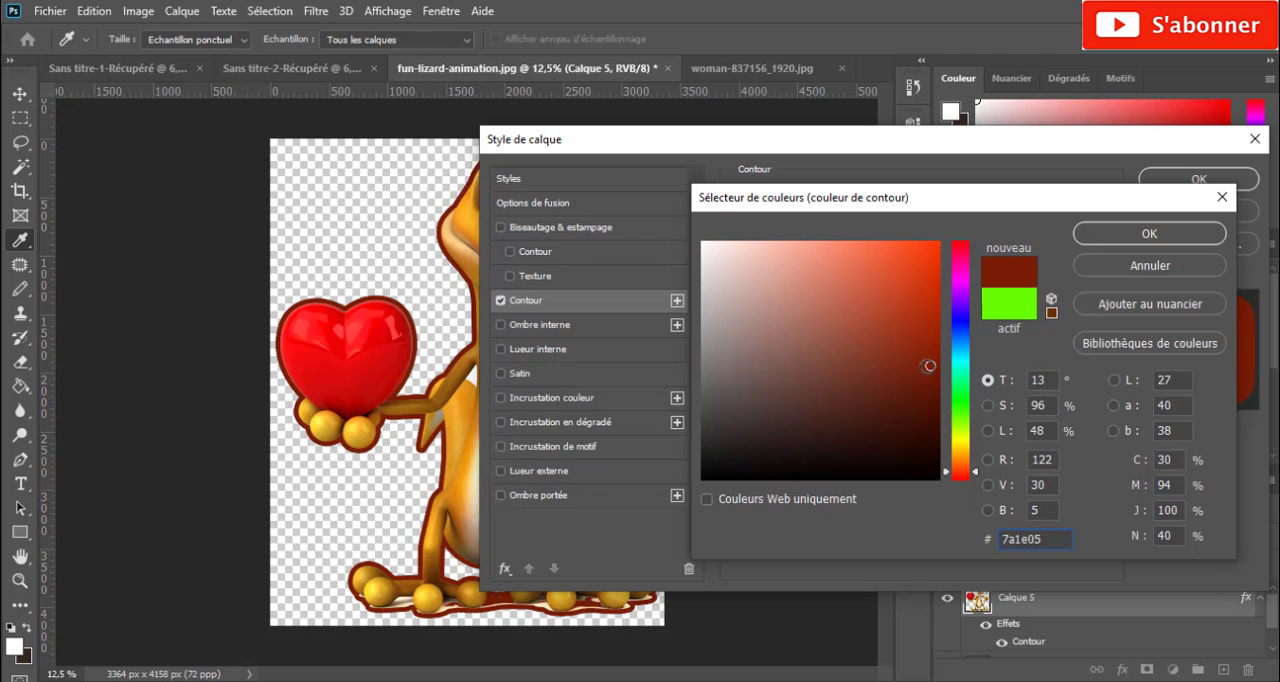
{"action": "left_click", "coordinate": [901, 298]}
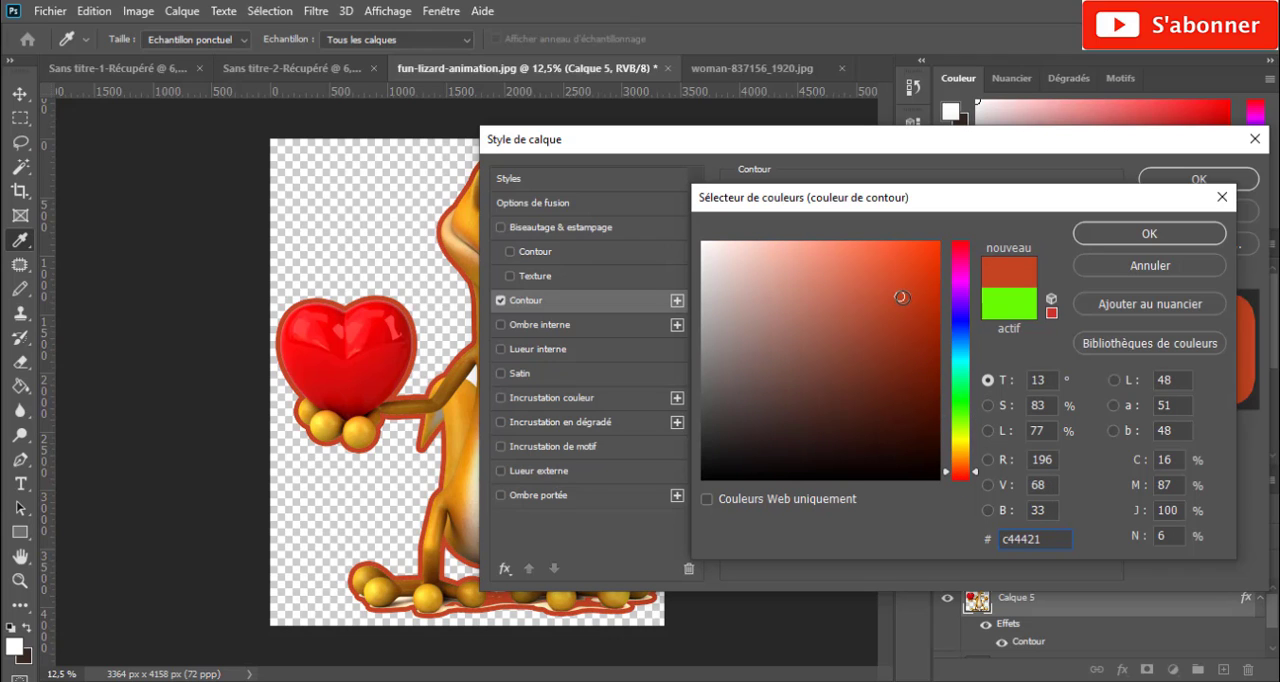
{"action": "left_click", "coordinate": [923, 270]}
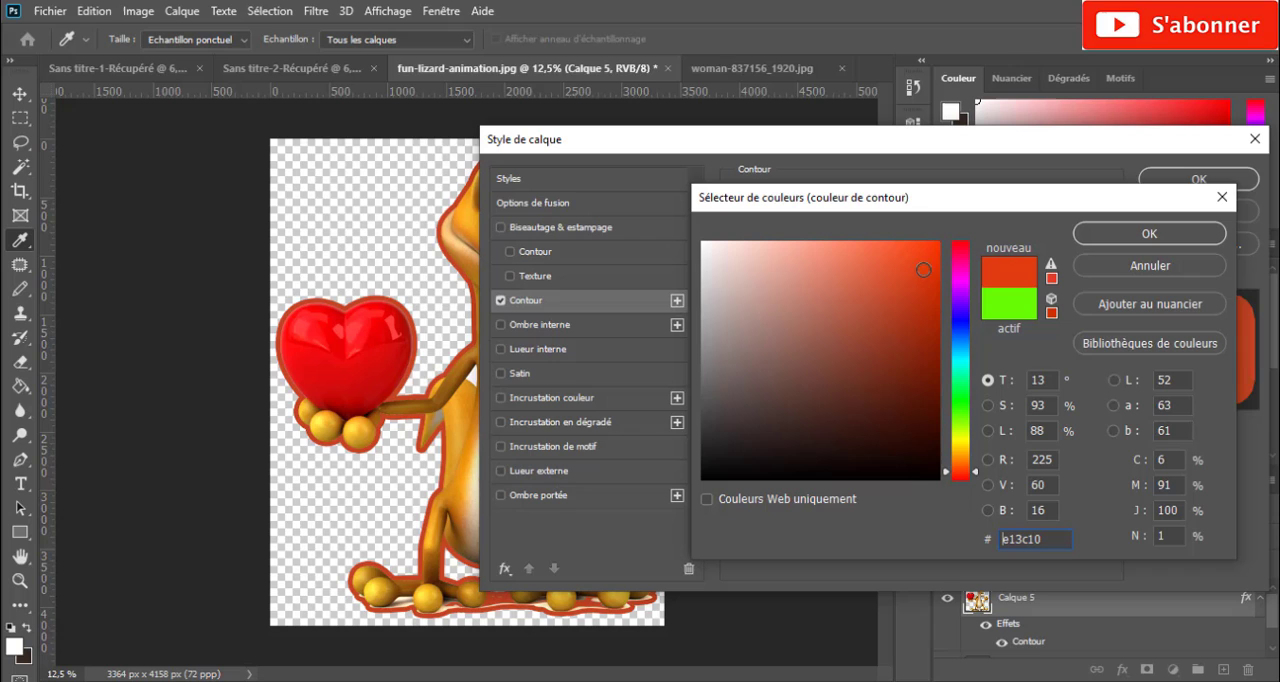
- Set the Contour colour to violet-blue 500ee6 and apply the layer style to the lizard
{"action": "left_click", "coordinate": [959, 309]}
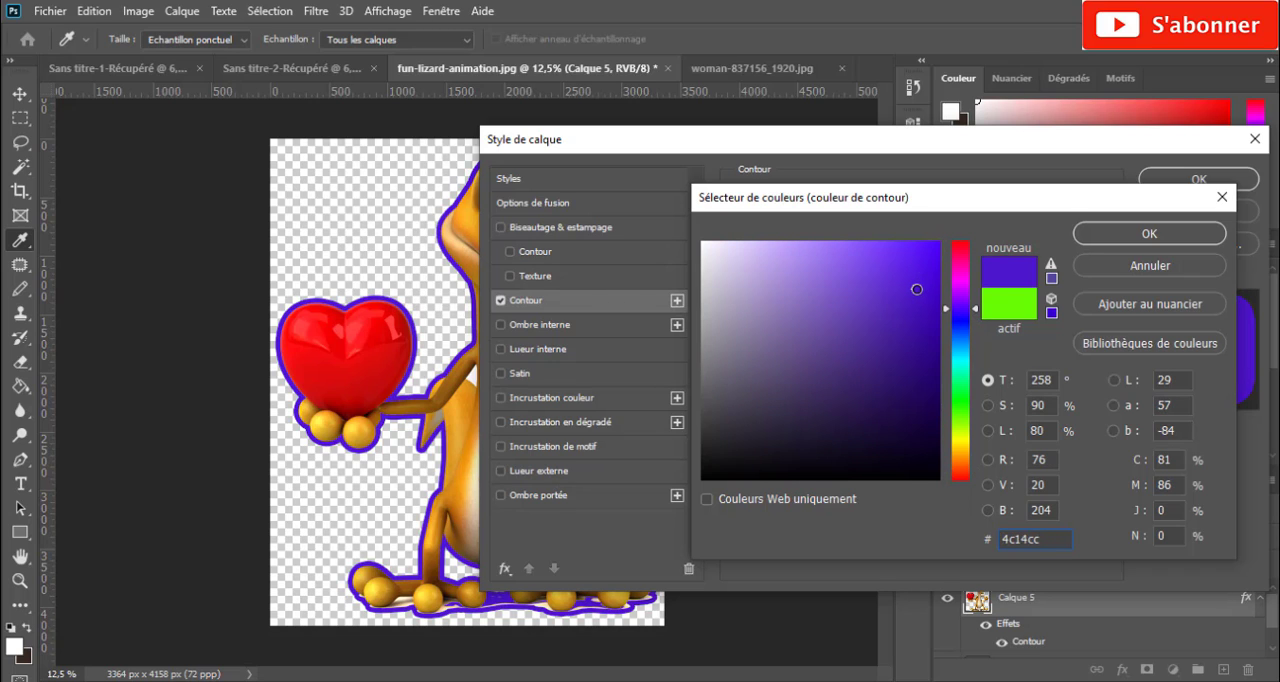
{"action": "left_click", "coordinate": [925, 265]}
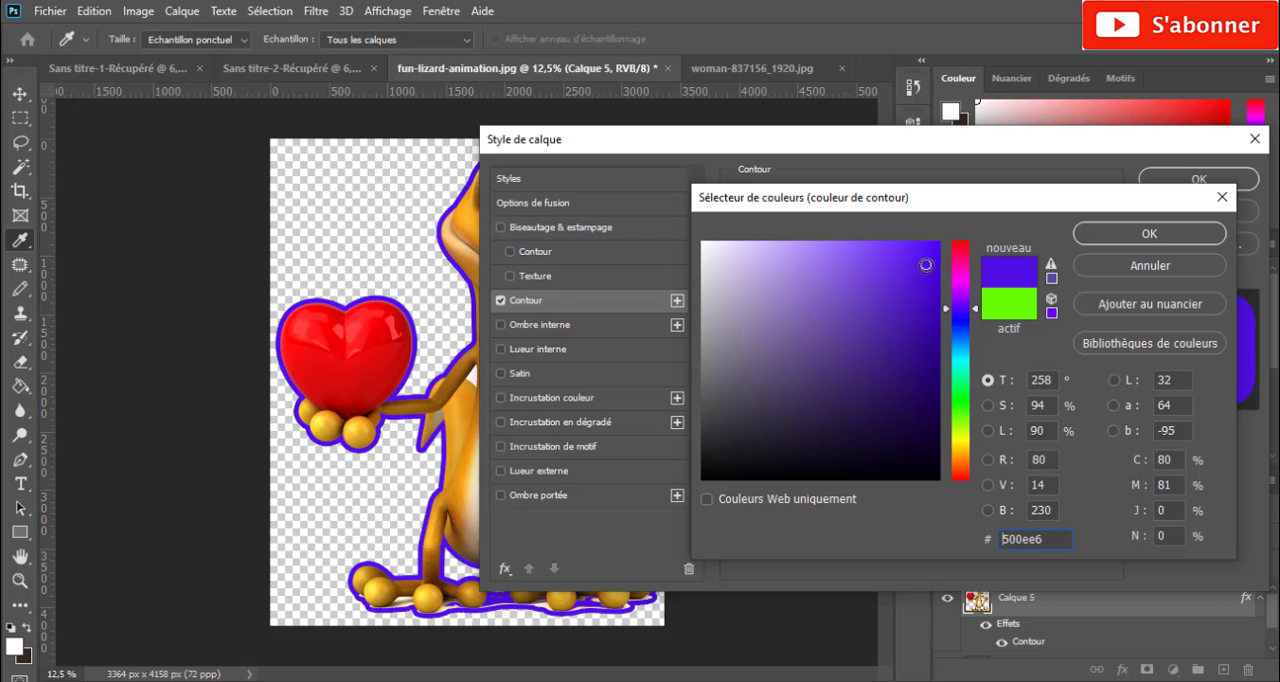
{"action": "left_click", "coordinate": [1131, 240]}
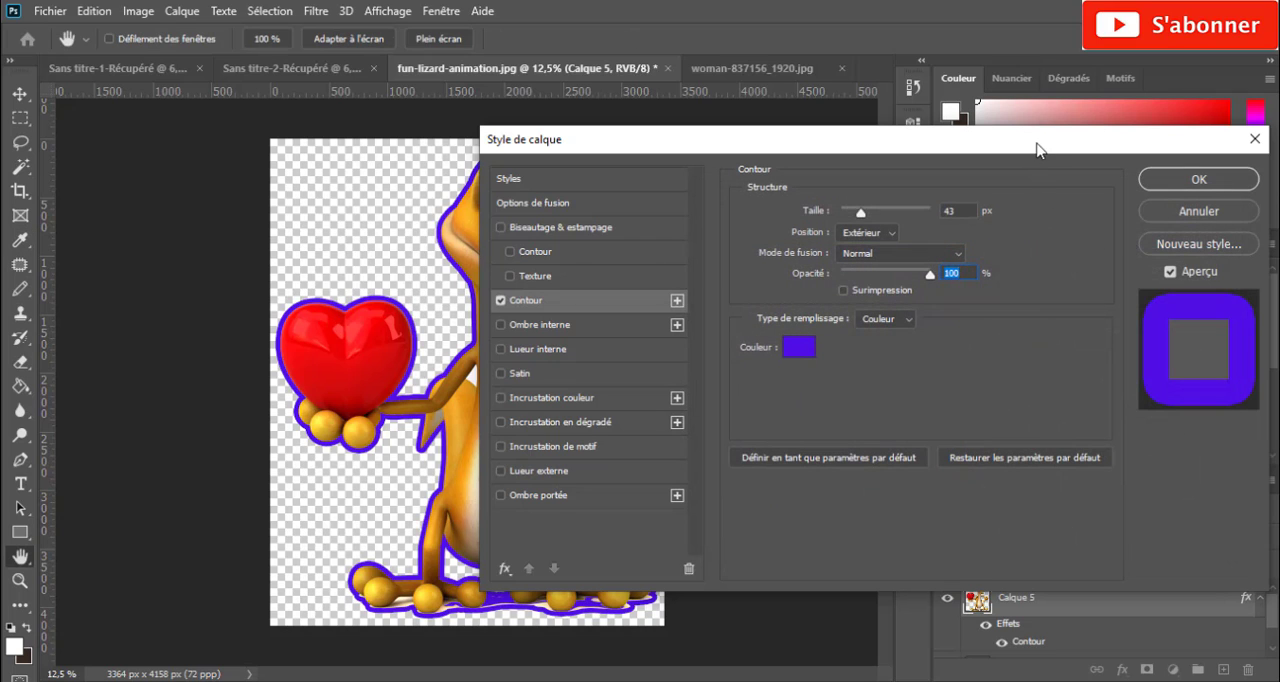
{"action": "left_click_drag", "start_coordinate": [1037, 149], "coordinate": [808, 236]}
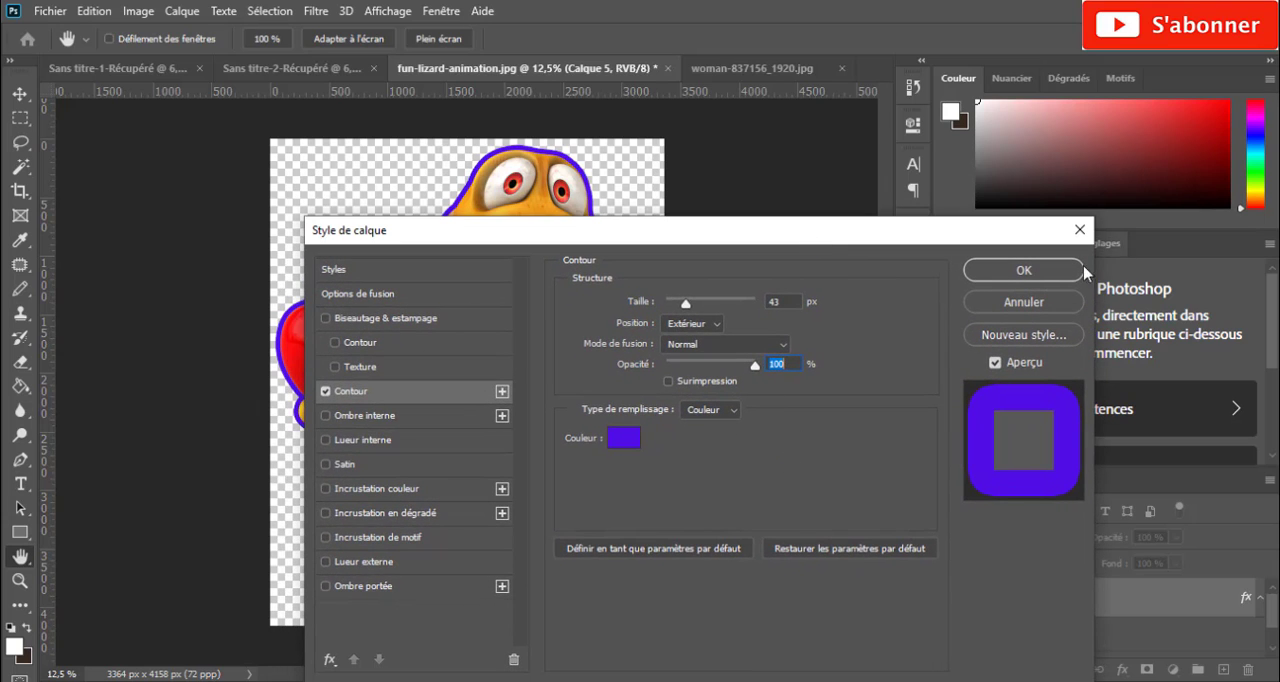
{"action": "left_click", "coordinate": [1024, 270]}
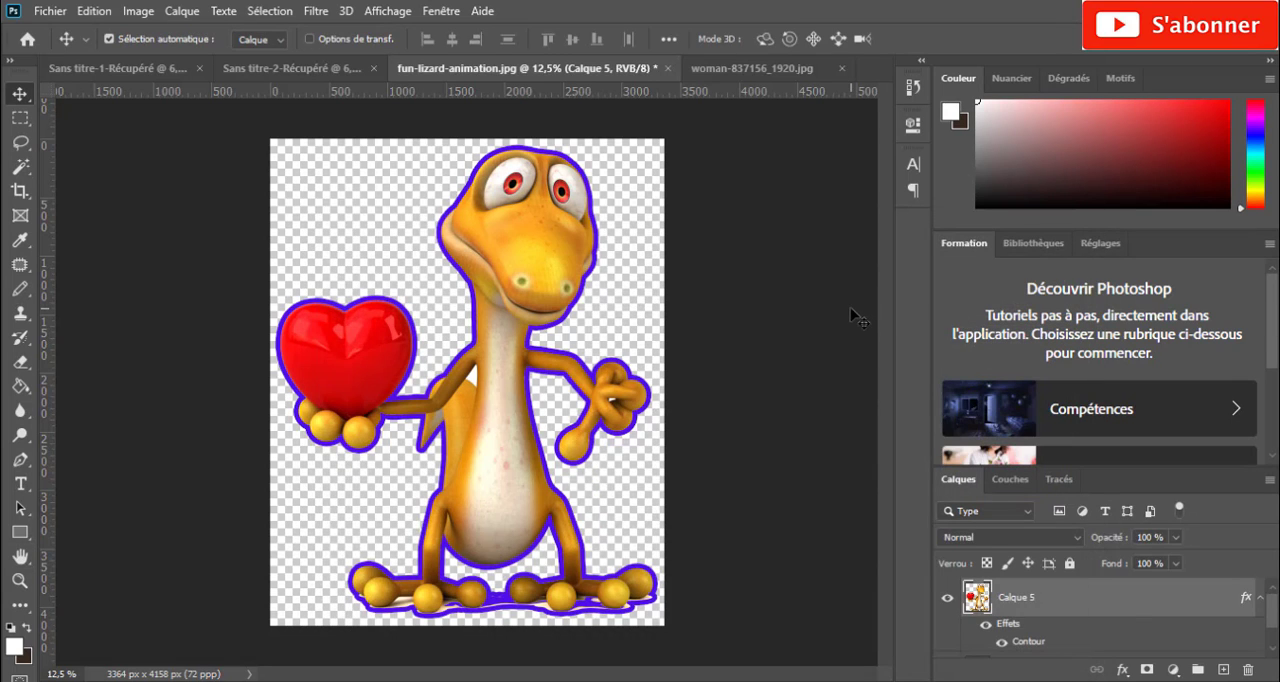
- Move the outlined lizard up, back down and slightly to the left on its canvas
{"action": "left_click", "coordinate": [848, 313]}
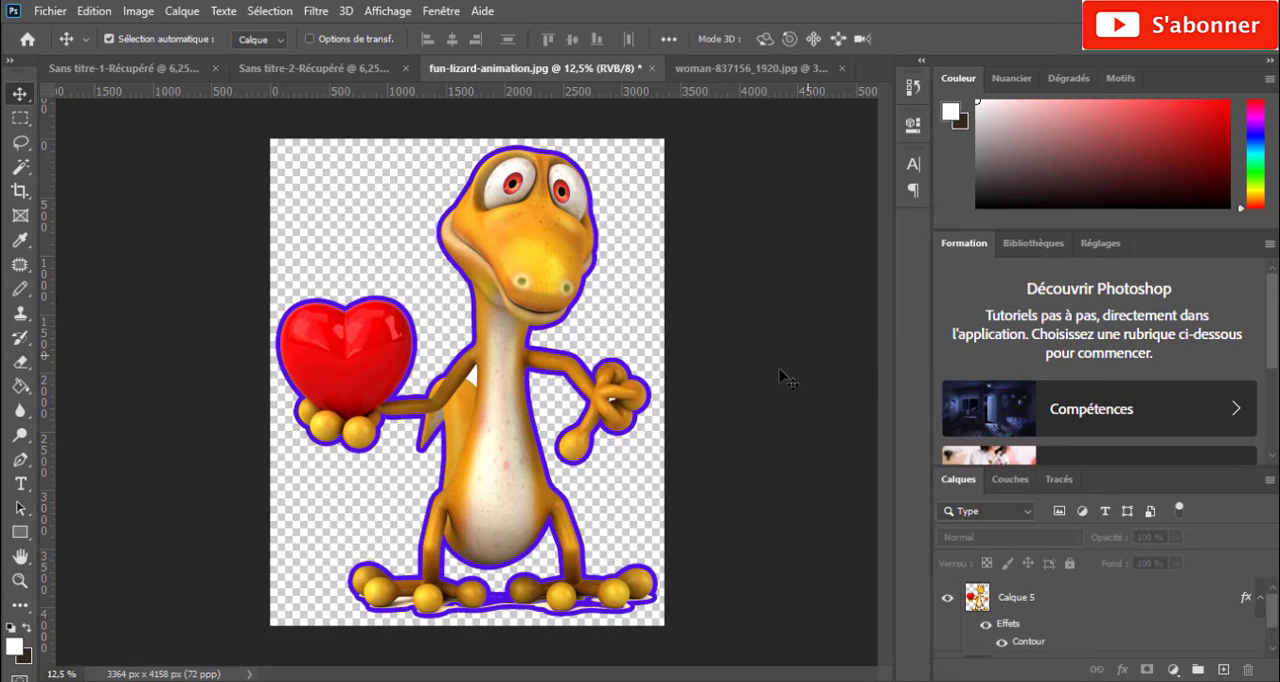
{"action": "mouse_move", "coordinate": [505, 456]}
{"action": "left_mouse_down"}
{"action": "mouse_move", "coordinate": [492, 435]}
{"action": "mouse_move", "coordinate": [490, 472]}
{"action": "mouse_move", "coordinate": [508, 430]}
{"action": "mouse_move", "coordinate": [488, 438]}
{"action": "mouse_move", "coordinate": [490, 465]}
{"action": "mouse_move", "coordinate": [500, 441]}
{"action": "left_mouse_up"}
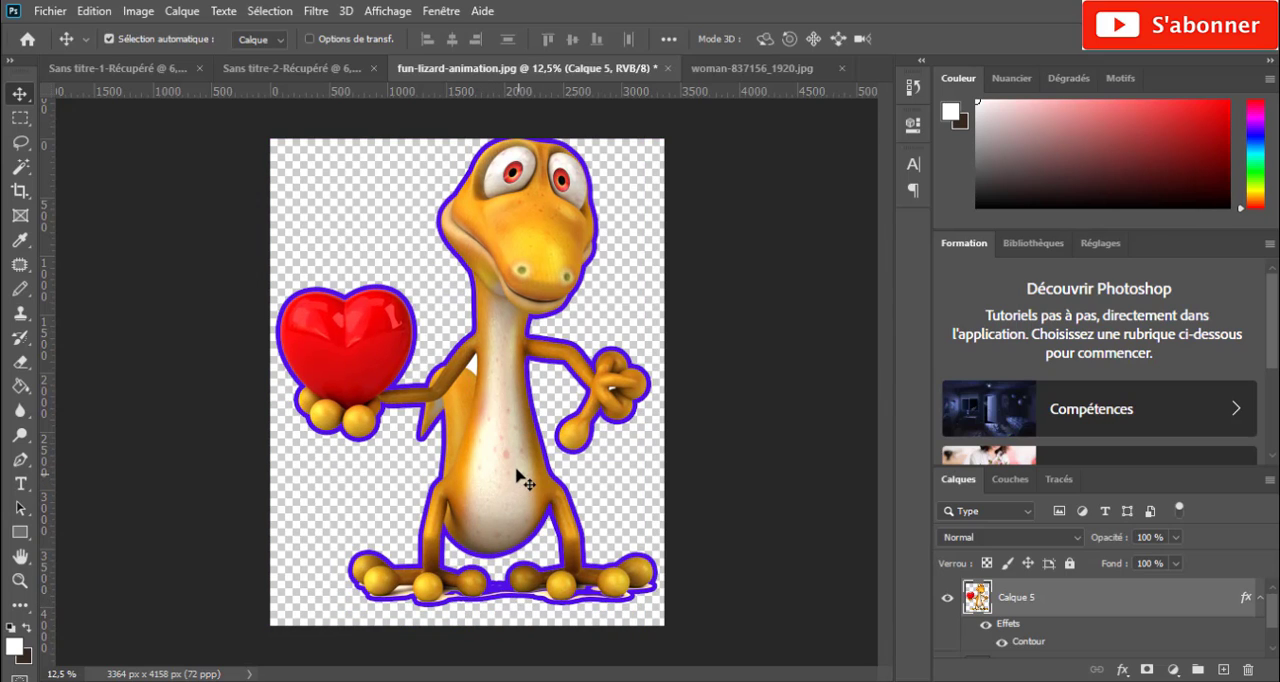
{"action": "left_click_drag", "start_coordinate": [517, 480], "coordinate": [513, 490]}
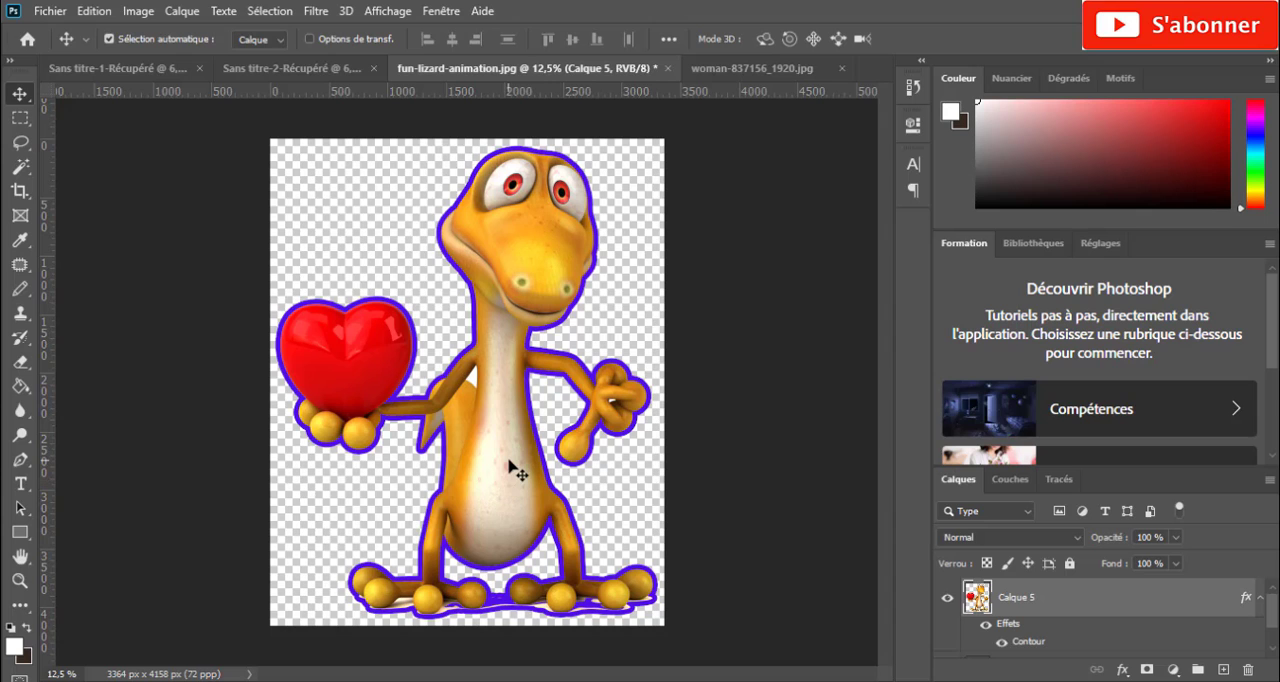
{"action": "mouse_move", "coordinate": [510, 466]}
{"action": "left_mouse_down"}
{"action": "mouse_move", "coordinate": [437, 363]}
{"action": "mouse_move", "coordinate": [517, 446]}
{"action": "mouse_move", "coordinate": [500, 462]}
{"action": "left_mouse_up"}
- Copy the outlined lizard into Sans titre-2 at 78,25 % scale, place it over the checklist pages, and return to the lizard document
{"action": "left_click_drag", "start_coordinate": [507, 421], "coordinate": [545, 352]}
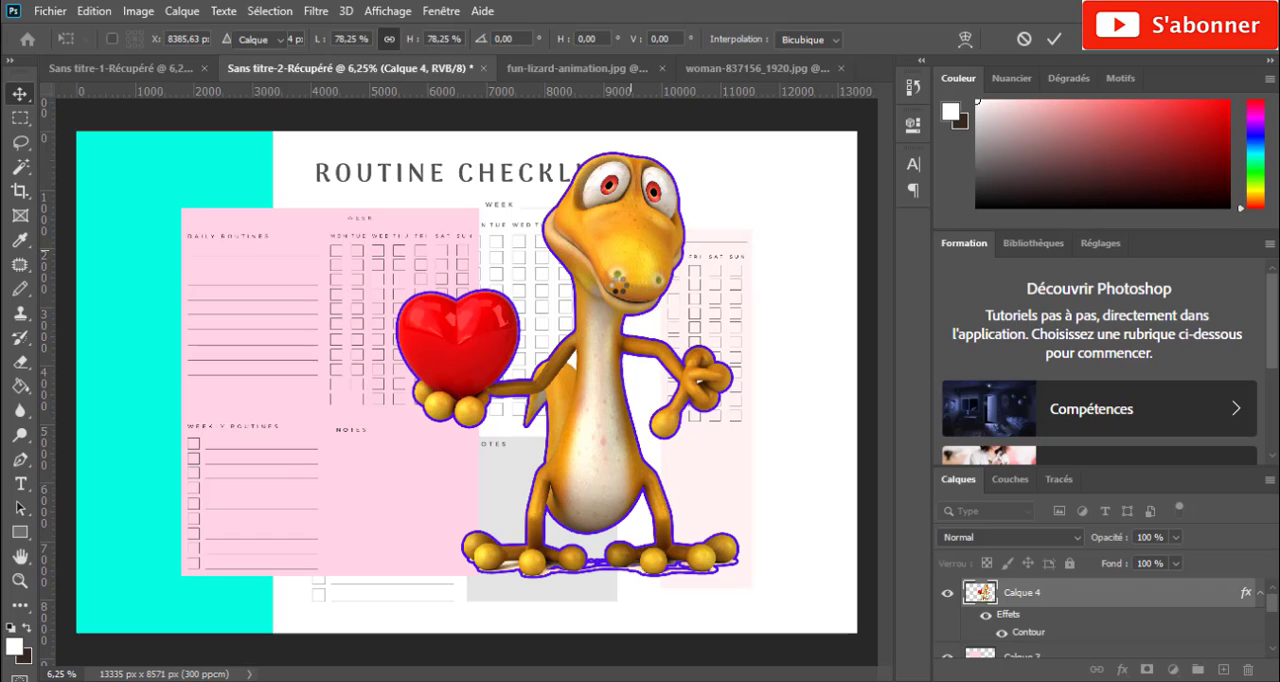
{"action": "key", "text": "Return"}
{"action": "left_click_drag", "start_coordinate": [636, 270], "coordinate": [600, 265]}
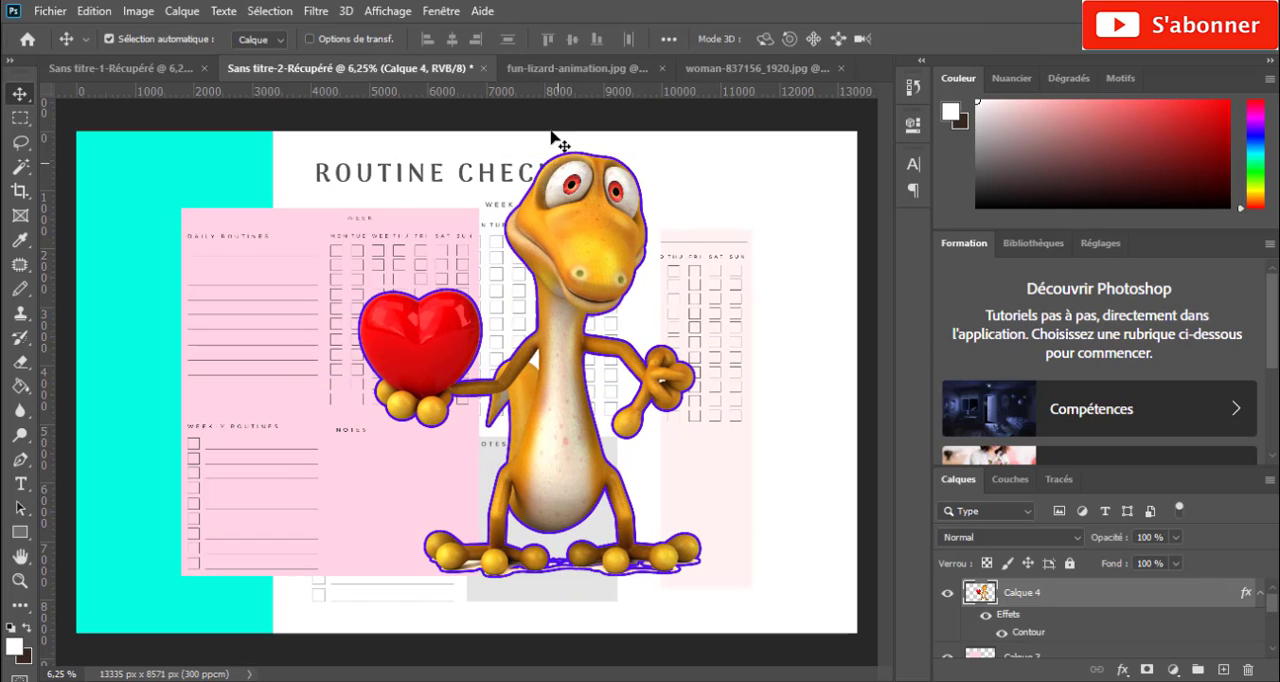
{"action": "left_click", "coordinate": [578, 68]}
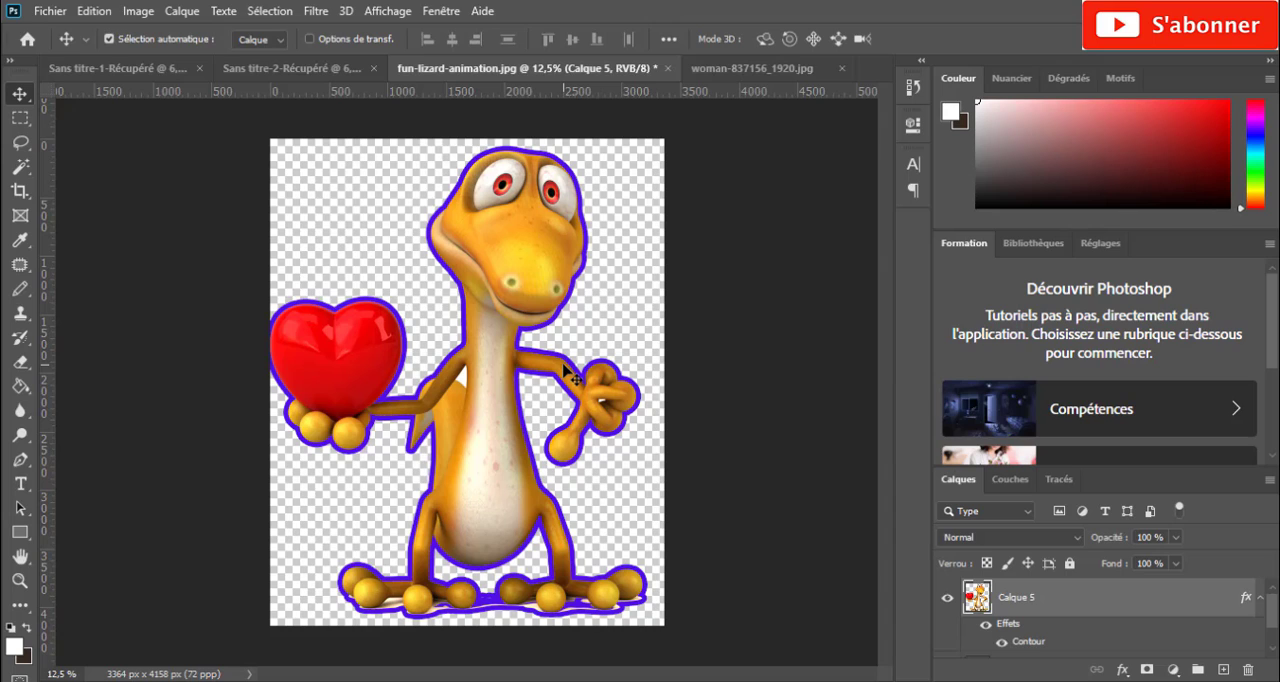
- Switch to woman-837156_1920.jpg and convert its locked Arrière-plan into the editable layer Calque 0
{"action": "left_click", "coordinate": [792, 68]}
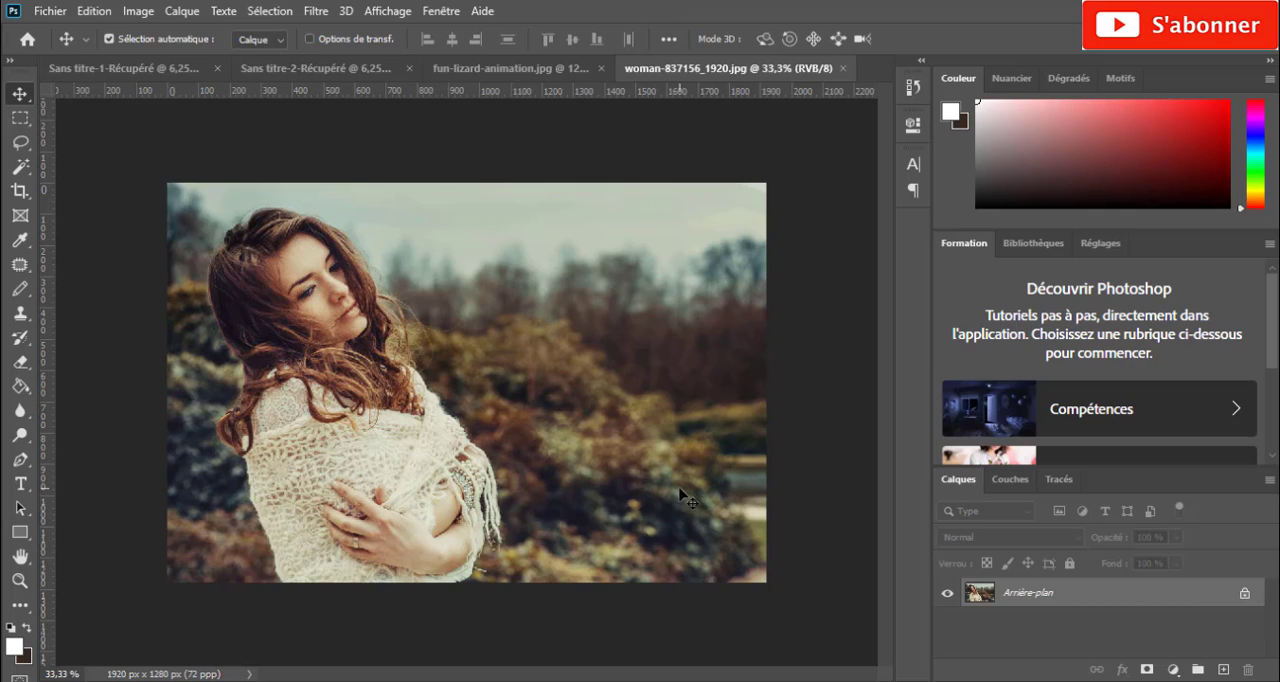
{"action": "double_click", "coordinate": [1065, 601]}
{"action": "left_click", "coordinate": [866, 195]}
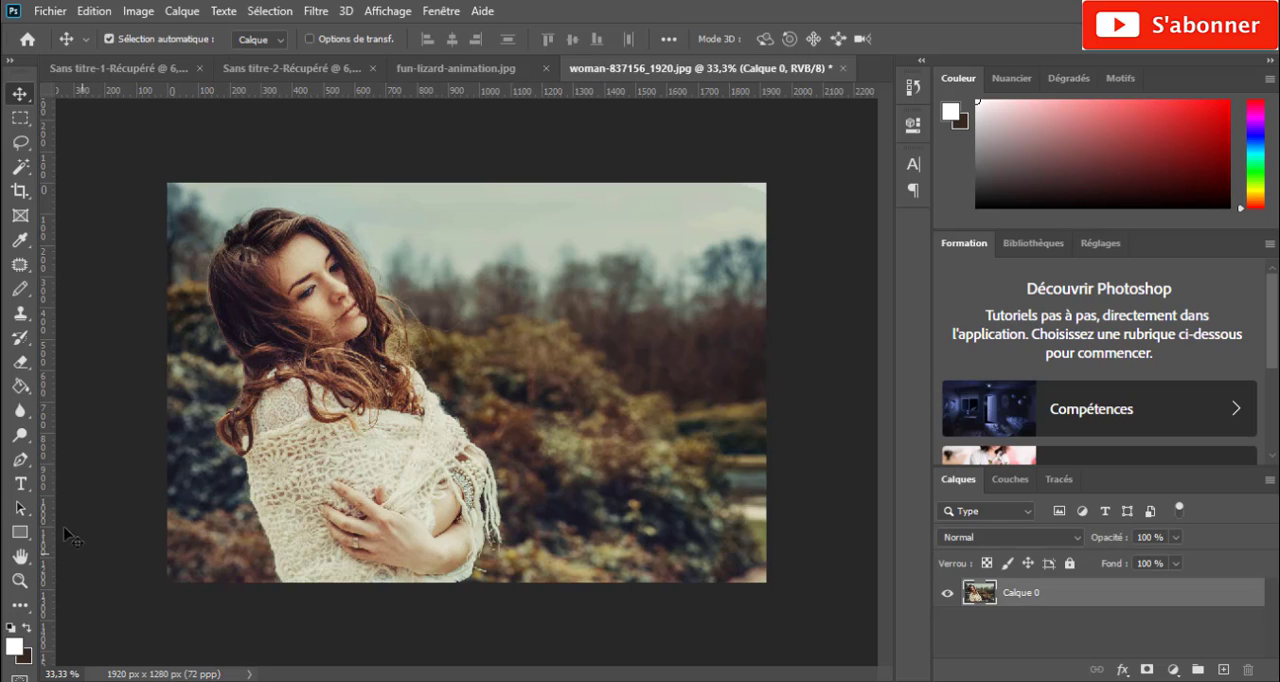
- With the Pen tool in Tracé mode, start a path at the photo's lower edge and trace up the shawl's left side
{"action": "left_click", "coordinate": [19, 461]}
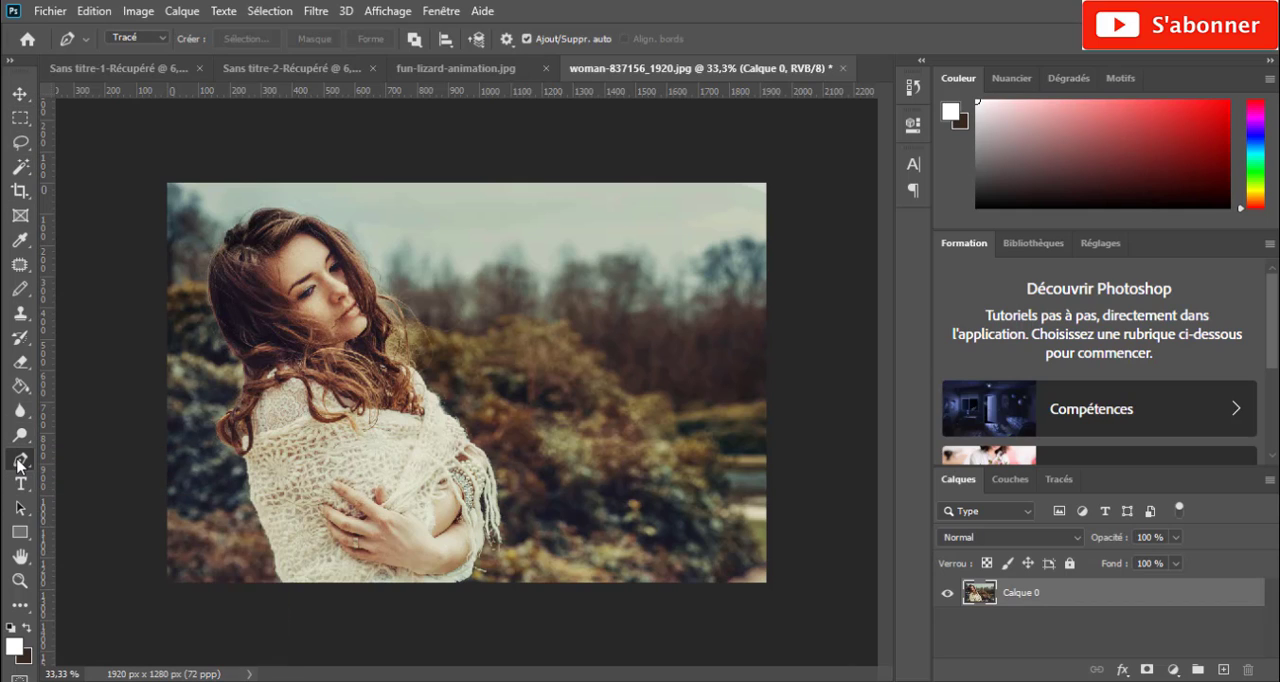
{"action": "right_click", "coordinate": [18, 462]}
{"action": "left_click", "coordinate": [63, 461]}
{"action": "key", "text": "ctrl+plus"}
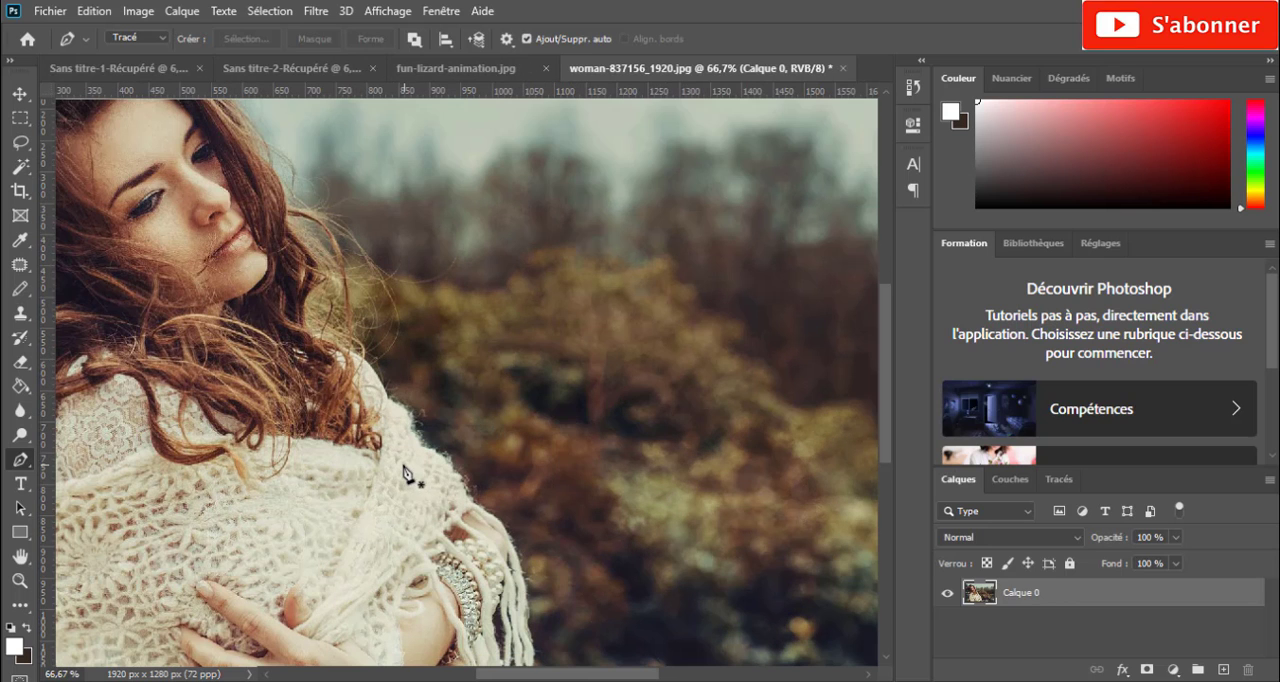
{"action": "left_click_drag", "start_coordinate": [538, 676], "coordinate": [491, 676]}
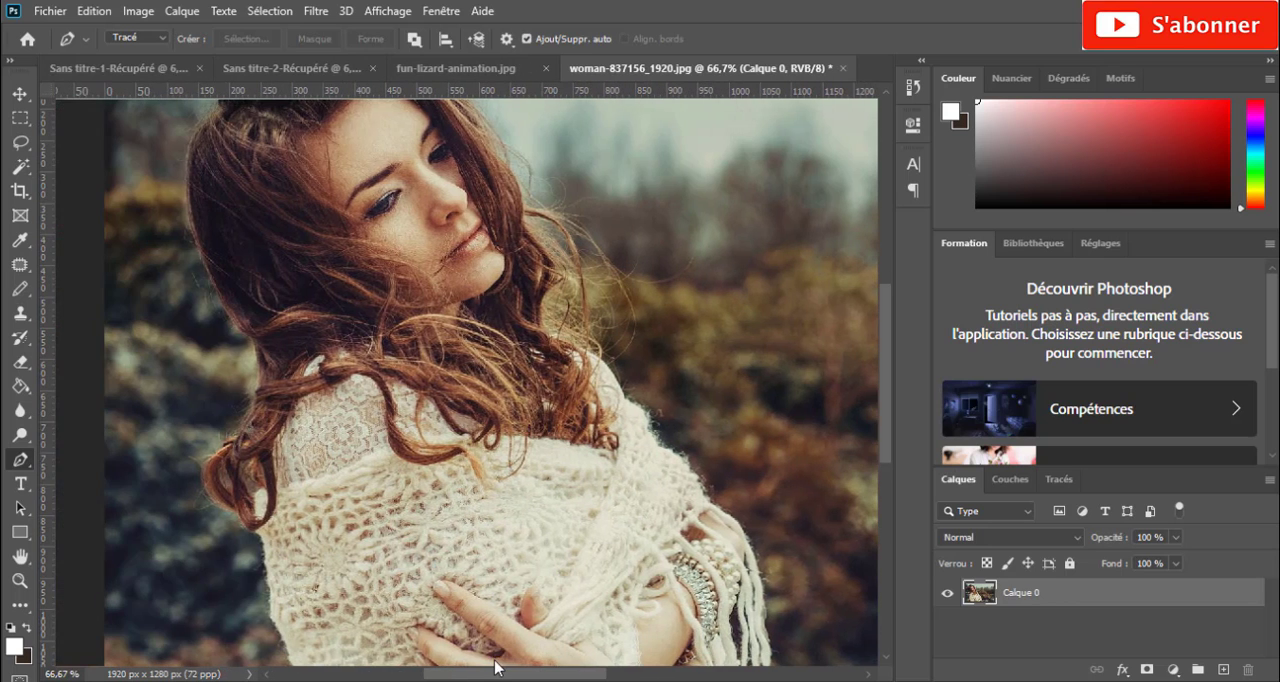
{"action": "scroll", "coordinate": [491, 515], "scroll_direction": "down", "scroll_amount": 5}
{"action": "scroll", "coordinate": [491, 520], "scroll_direction": "down", "scroll_amount": 2}
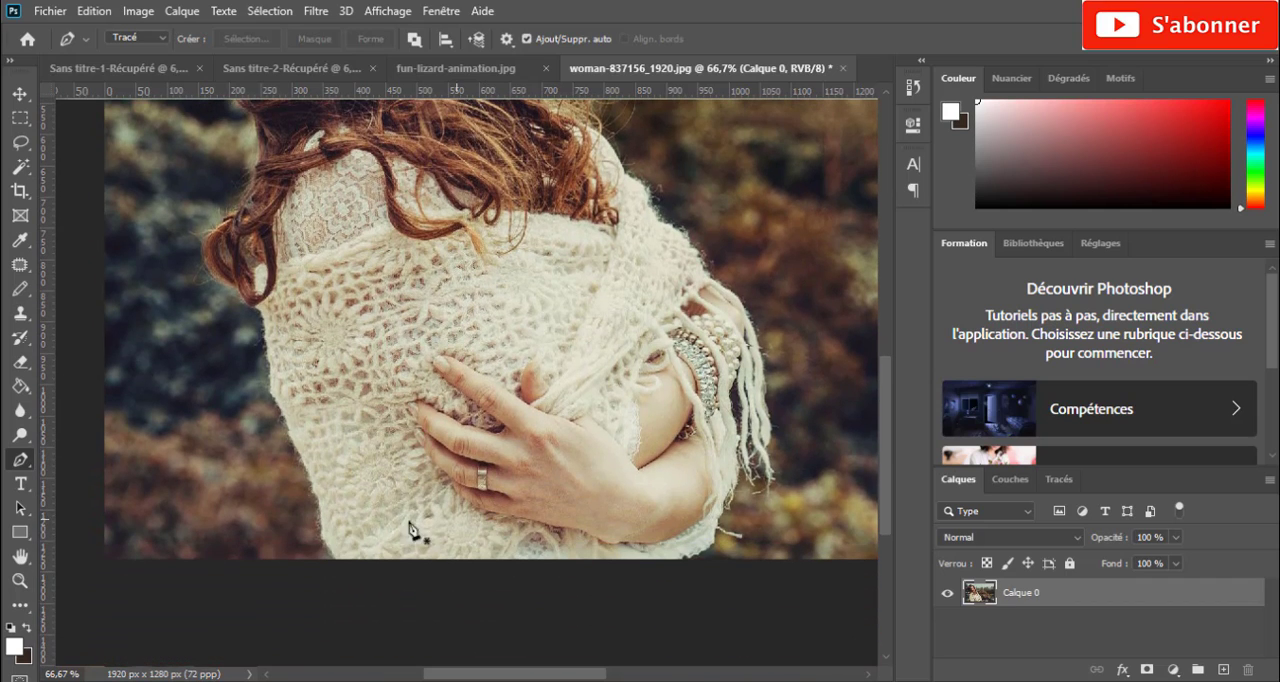
{"action": "left_click", "coordinate": [336, 565]}
{"action": "left_click", "coordinate": [322, 541]}
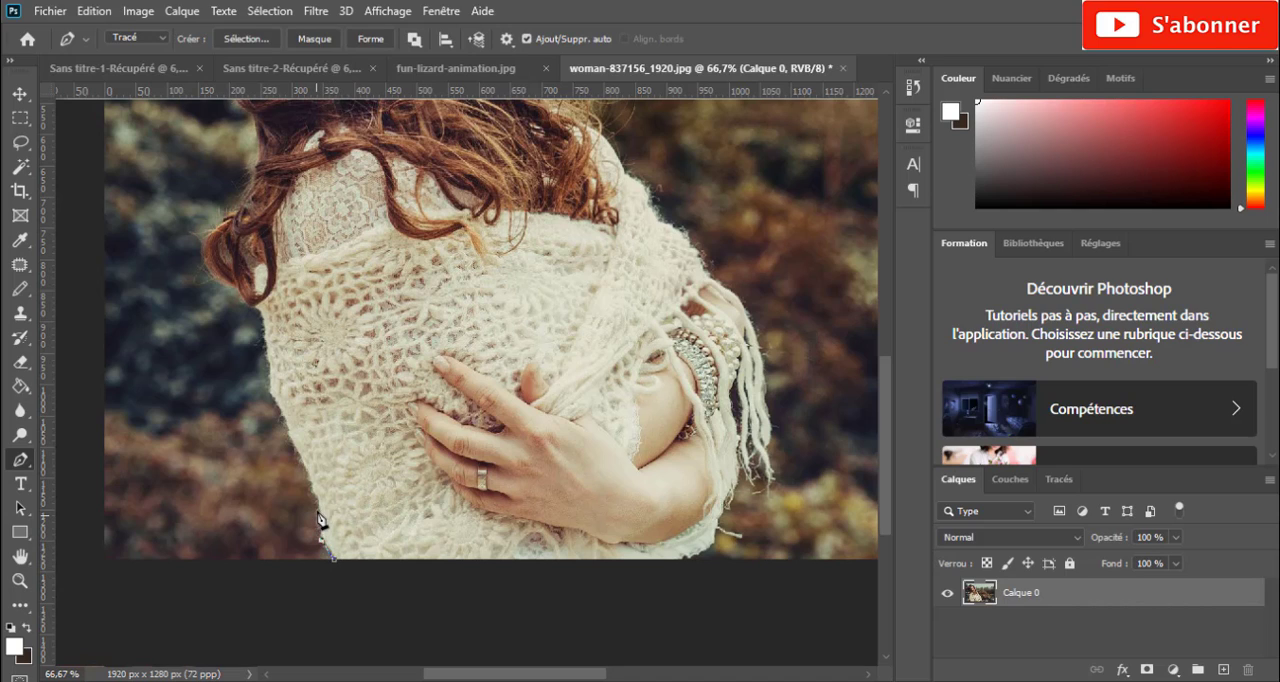
{"action": "left_click", "coordinate": [317, 509]}
{"action": "left_click", "coordinate": [312, 480]}
{"action": "left_click", "coordinate": [300, 457]}
{"action": "left_click", "coordinate": [284, 417]}
{"action": "left_click", "coordinate": [272, 376]}
{"action": "left_click", "coordinate": [268, 352]}
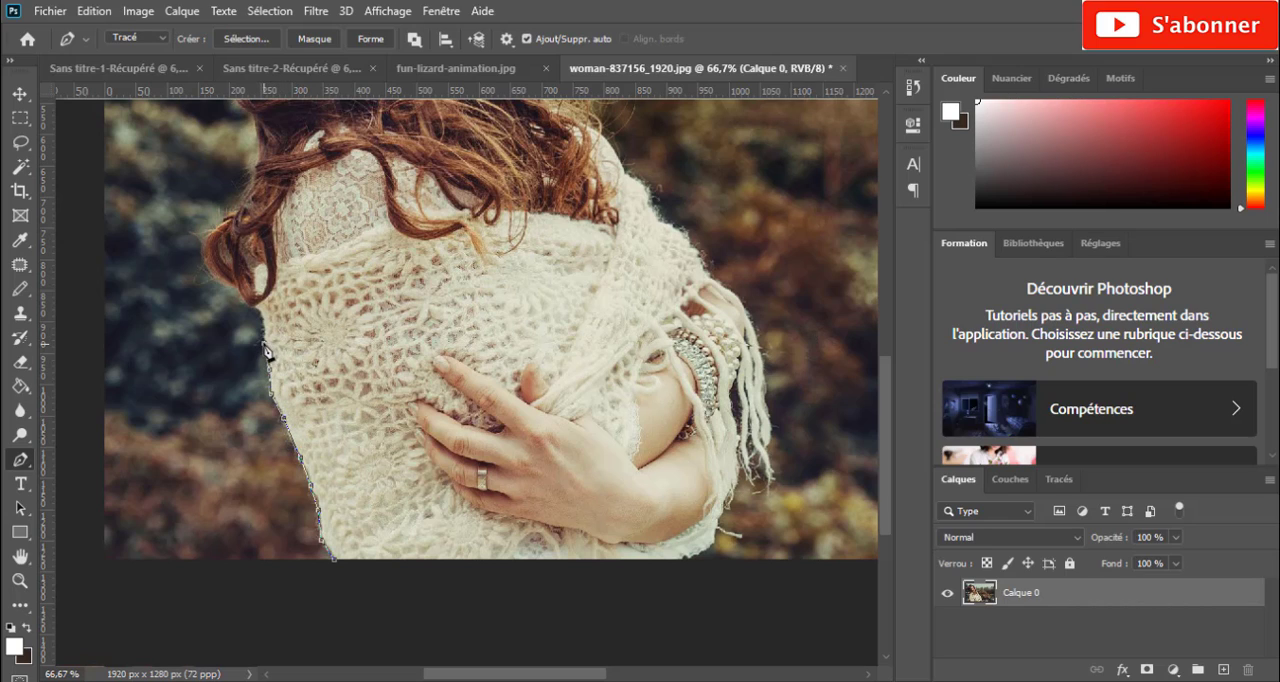
- Continue the path around the hanging curl of hair beside the woman's shoulder
{"action": "left_click", "coordinate": [258, 319]}
{"action": "left_click", "coordinate": [240, 295]}
{"action": "left_click", "coordinate": [214, 281]}
{"action": "left_click", "coordinate": [232, 213]}
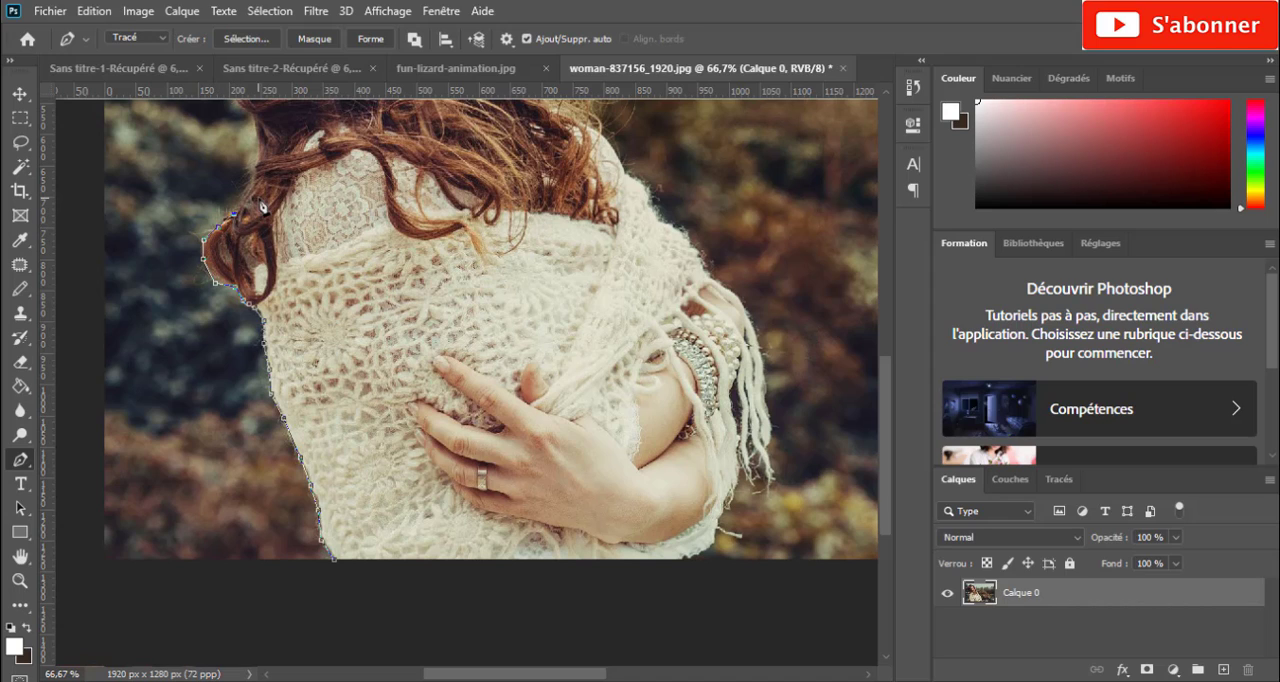
{"action": "left_click", "coordinate": [248, 173]}
- Extend the path up the back of the woman's hair towards the crown of her head
{"action": "scroll", "coordinate": [195, 287], "scroll_direction": "up", "scroll_amount": 3}
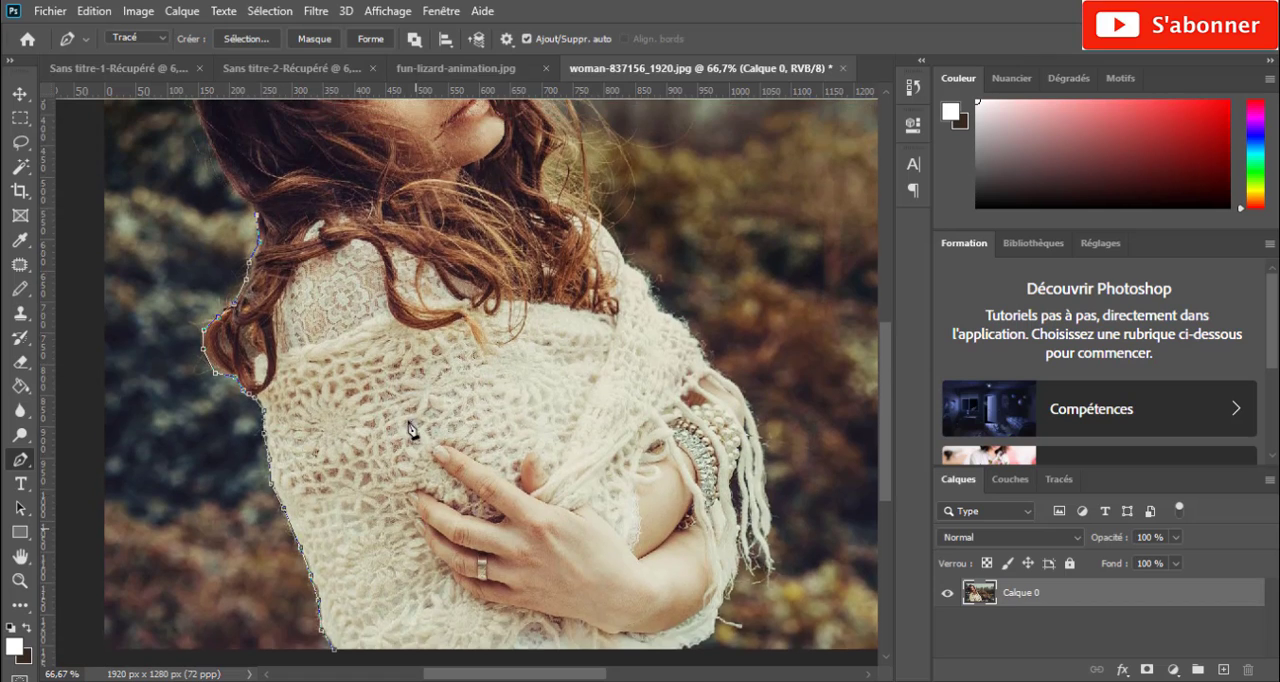
{"action": "left_click", "coordinate": [237, 238]}
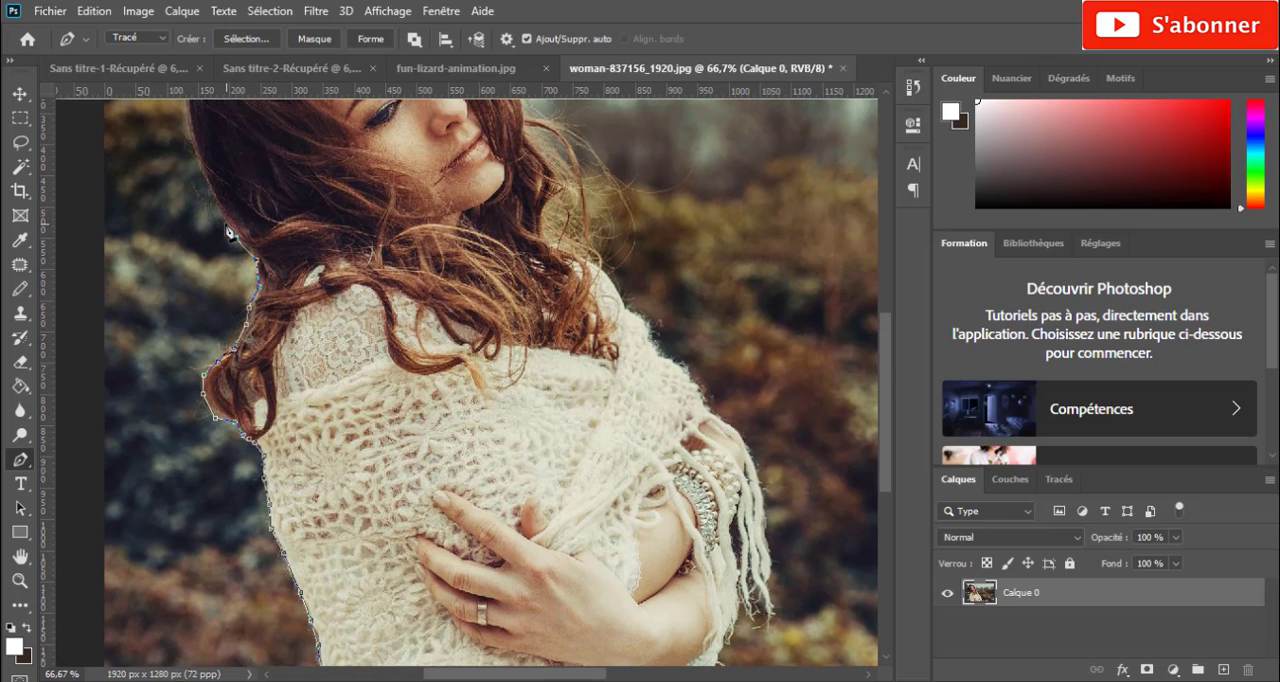
{"action": "left_click", "coordinate": [221, 212]}
{"action": "scroll", "coordinate": [215, 197], "scroll_direction": "up", "scroll_amount": 2}
{"action": "left_click", "coordinate": [201, 240]}
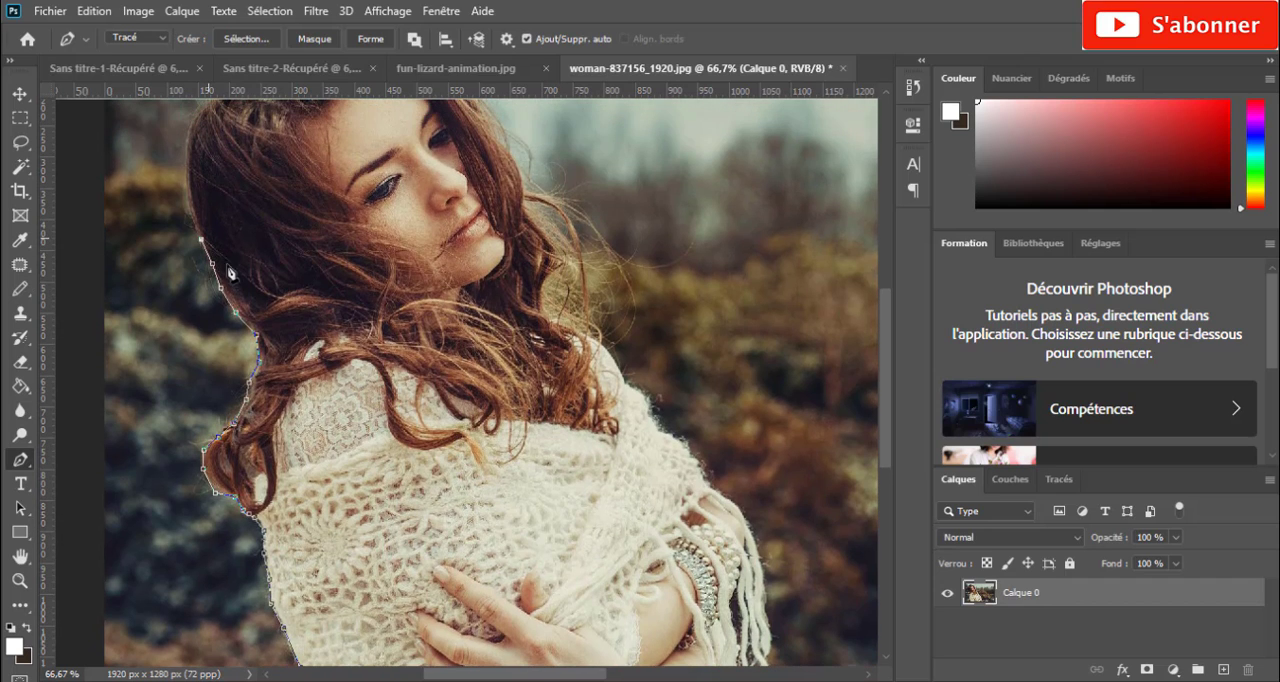
{"action": "left_click_drag", "start_coordinate": [563, 678], "coordinate": [520, 676]}
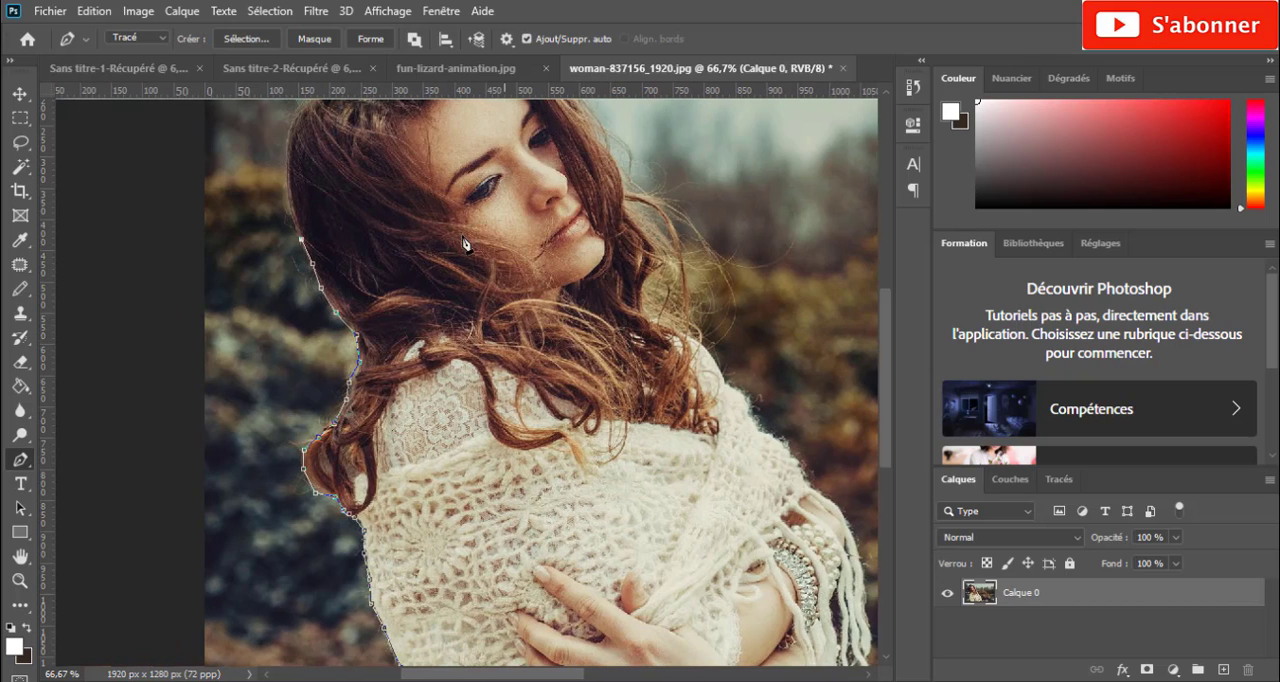
{"action": "left_click", "coordinate": [290, 196]}
{"action": "left_click", "coordinate": [286, 157]}
{"action": "scroll", "coordinate": [337, 257], "scroll_direction": "up", "scroll_amount": 3}
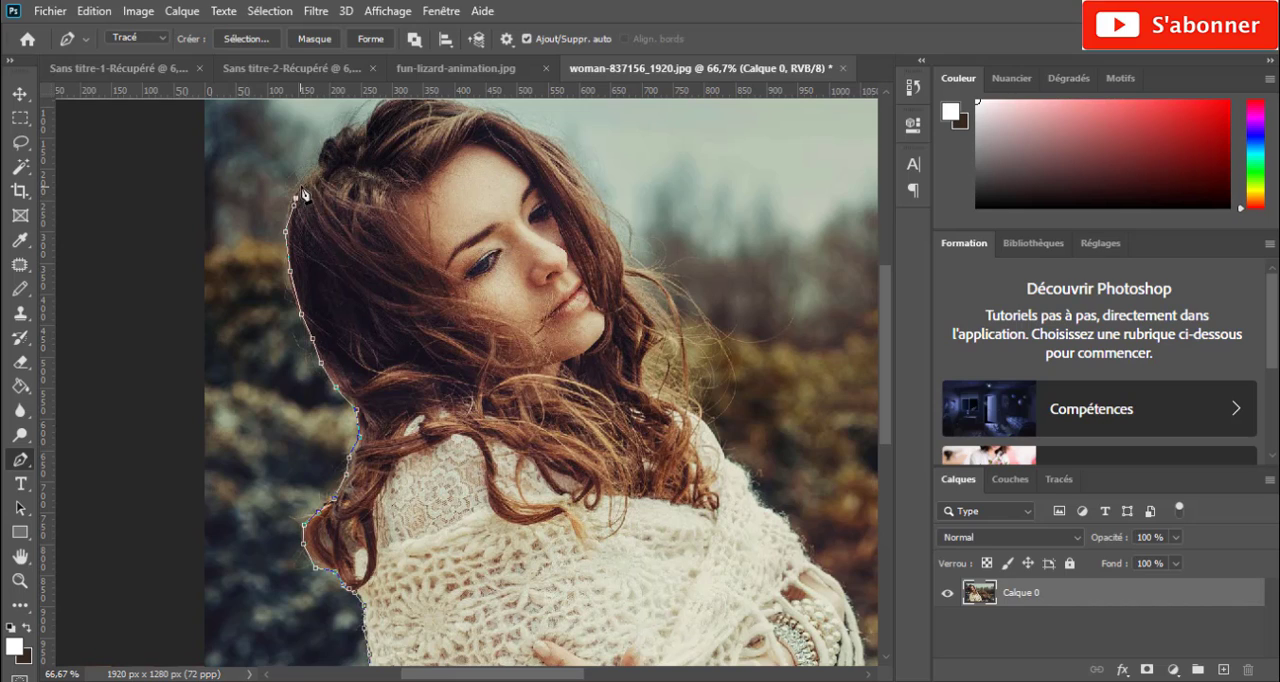
{"action": "left_click", "coordinate": [304, 179]}
- Trace the path over the top of the woman's head and down to the hair above her forehead
{"action": "scroll", "coordinate": [392, 175], "scroll_direction": "up", "scroll_amount": 2}
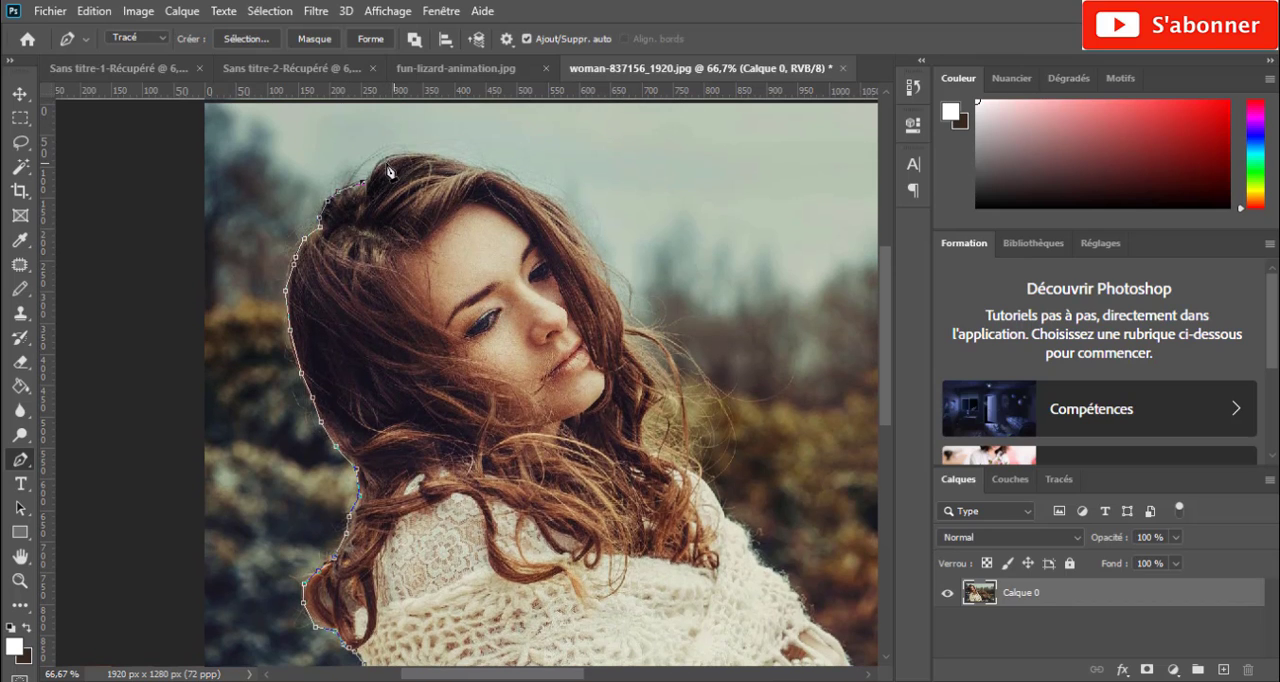
{"action": "left_click", "coordinate": [382, 158]}
{"action": "left_click", "coordinate": [398, 153]}
{"action": "left_click", "coordinate": [427, 154]}
{"action": "left_click", "coordinate": [462, 160]}
{"action": "left_click", "coordinate": [489, 170]}
{"action": "left_click", "coordinate": [522, 185]}
{"action": "left_click", "coordinate": [557, 206]}
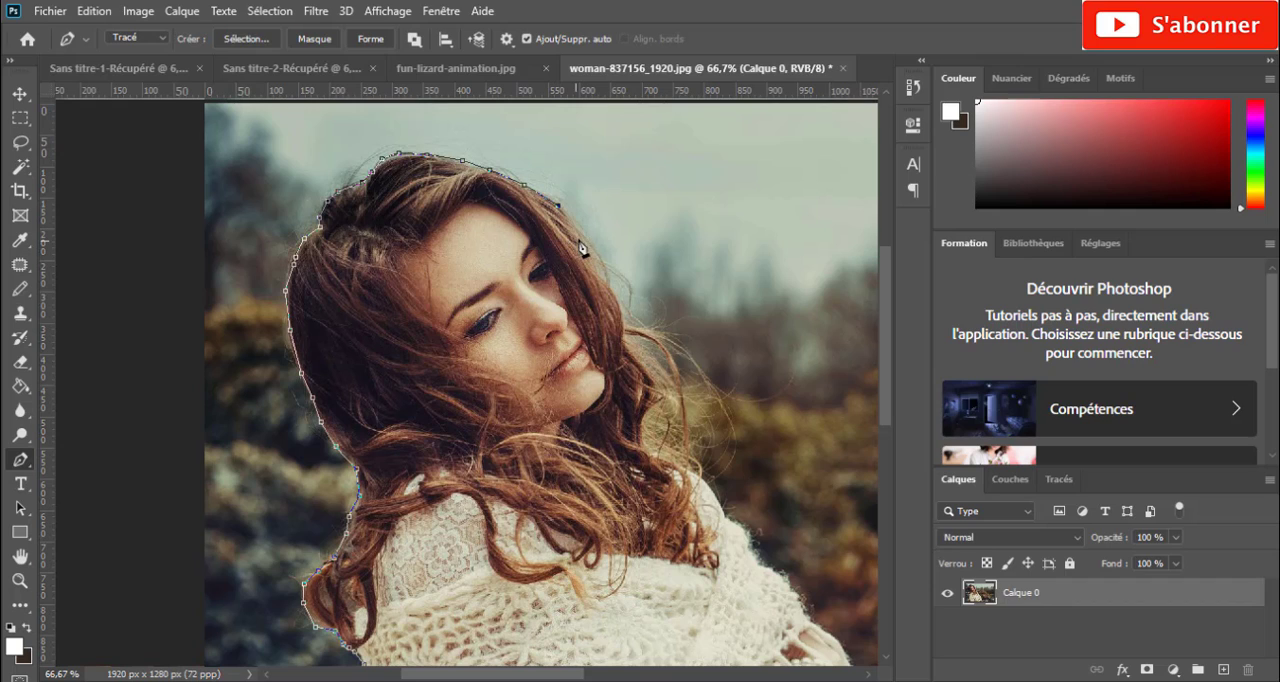
{"action": "left_click", "coordinate": [577, 228]}
- Continue the path down the hair beside the woman's face and around the loose strand near her chin
{"action": "left_click_drag", "start_coordinate": [560, 676], "coordinate": [593, 676]}
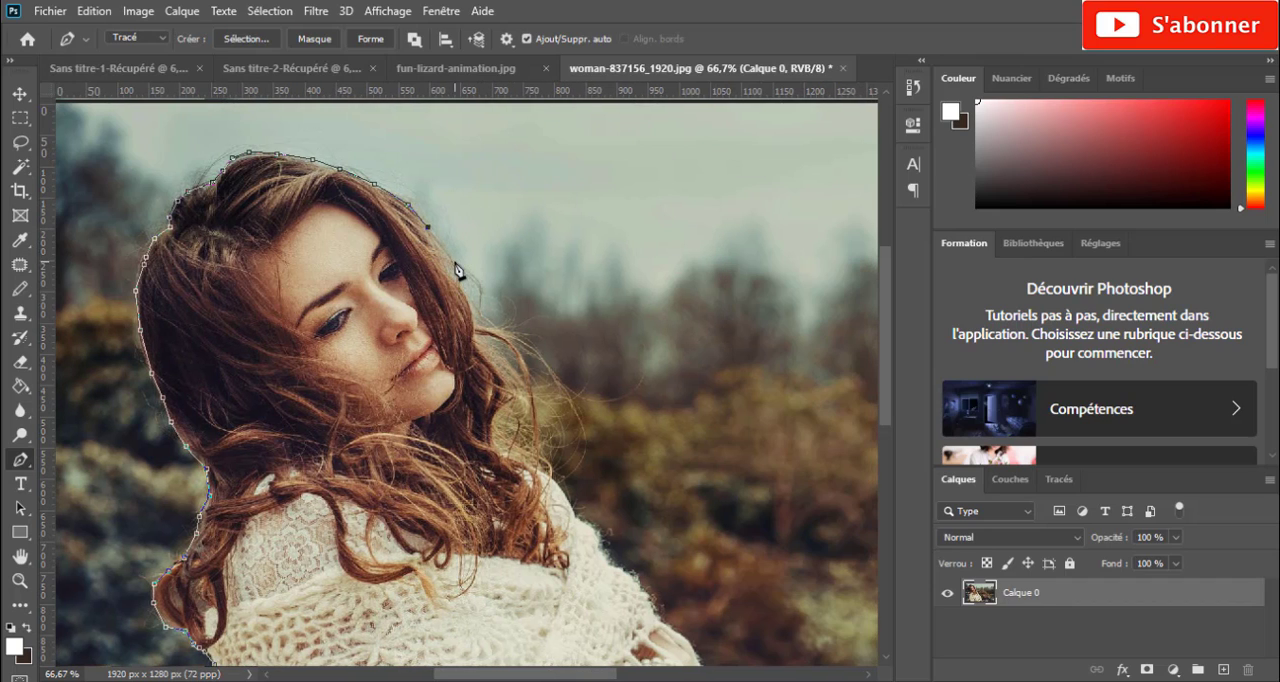
{"action": "left_click", "coordinate": [455, 262]}
{"action": "left_click", "coordinate": [463, 287]}
{"action": "left_click", "coordinate": [473, 319]}
{"action": "left_click", "coordinate": [484, 324]}
{"action": "left_click", "coordinate": [519, 346]}
{"action": "left_click", "coordinate": [535, 393]}
{"action": "left_click", "coordinate": [536, 432]}
{"action": "left_click", "coordinate": [516, 391]}
{"action": "left_click", "coordinate": [516, 407]}
- Extend the path from the loose hair strand down to the edge of the woman's shoulder
{"action": "left_click", "coordinate": [549, 455]}
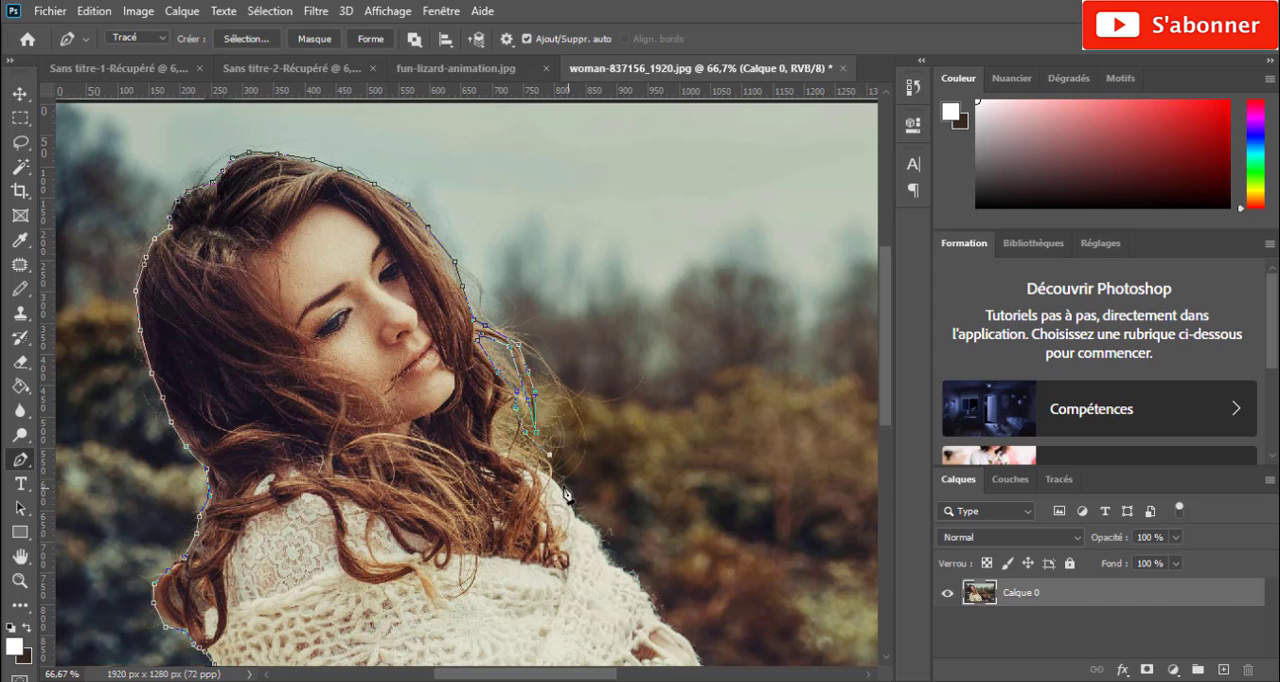
{"action": "left_click", "coordinate": [562, 483]}
{"action": "left_click", "coordinate": [565, 503]}
- Trace the path along the shawl's outer edge from the shoulder down over the upper arm
{"action": "scroll", "coordinate": [644, 541], "scroll_direction": "down", "scroll_amount": 2}
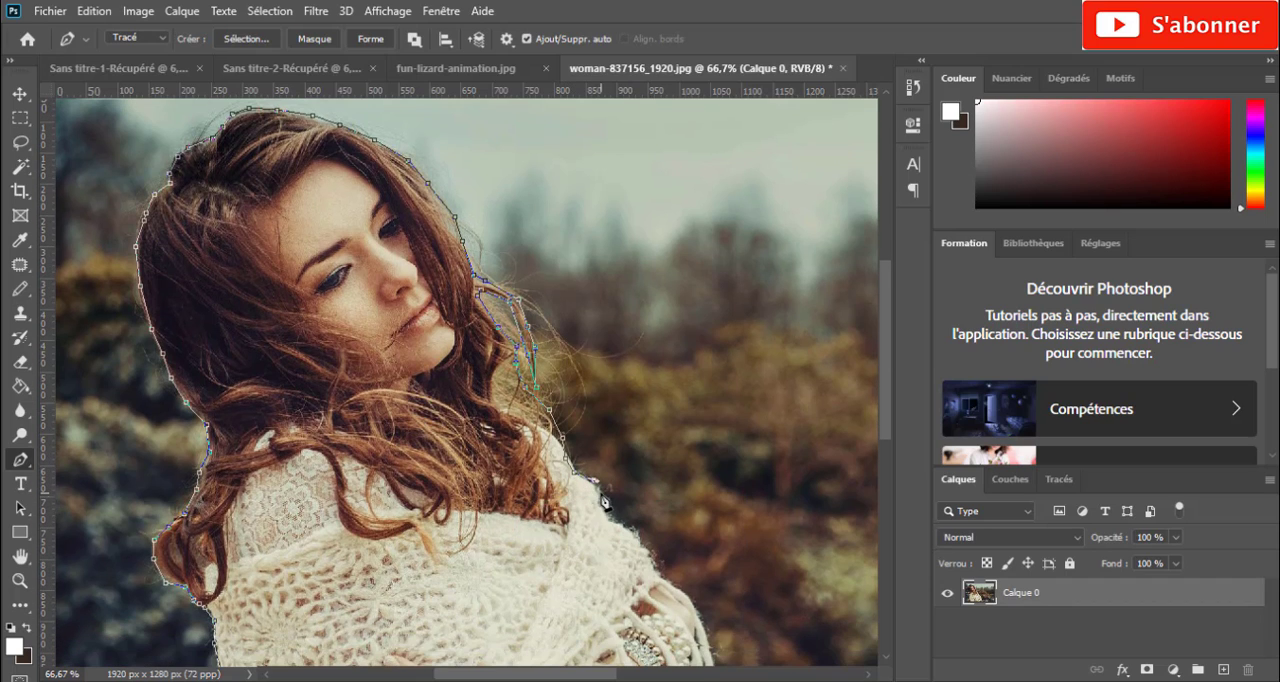
{"action": "left_click", "coordinate": [607, 511]}
{"action": "left_click", "coordinate": [613, 519]}
{"action": "left_click", "coordinate": [625, 526]}
{"action": "left_click", "coordinate": [638, 533]}
{"action": "left_click", "coordinate": [651, 549]}
{"action": "left_click", "coordinate": [661, 565]}
{"action": "left_click", "coordinate": [669, 580]}
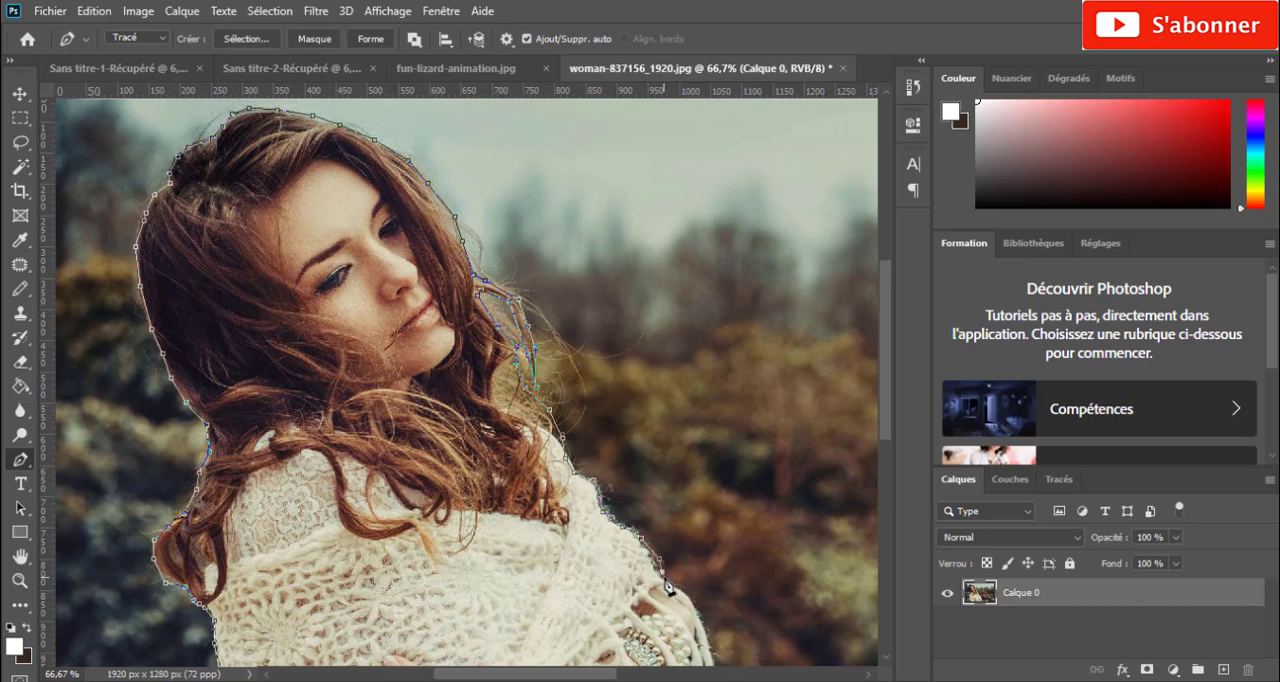
- Continue the path past the bracelet and down the outer side of the shawl's fringe to its tips
{"action": "left_click", "coordinate": [677, 593]}
{"action": "left_click", "coordinate": [688, 598]}
{"action": "left_click", "coordinate": [696, 608]}
{"action": "scroll", "coordinate": [707, 628], "scroll_direction": "down", "scroll_amount": 3}
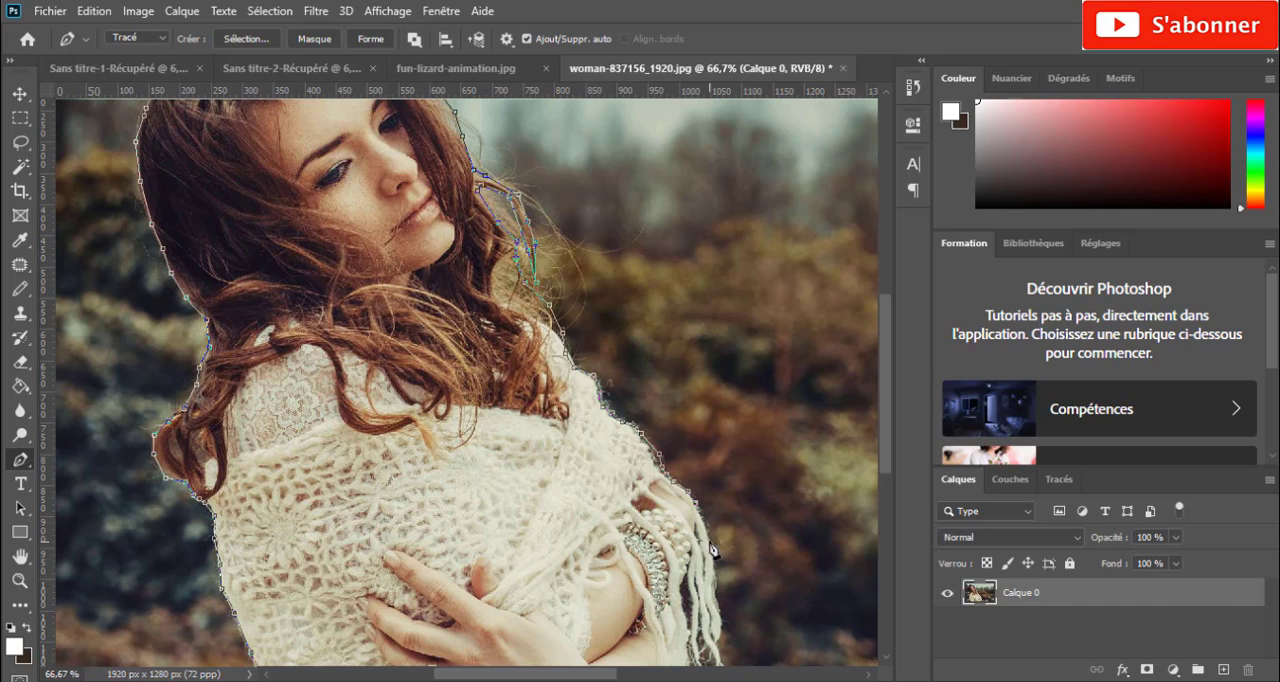
{"action": "left_click", "coordinate": [710, 544]}
{"action": "left_click", "coordinate": [716, 592]}
{"action": "scroll", "coordinate": [724, 620], "scroll_direction": "down", "scroll_amount": 5}
{"action": "left_click", "coordinate": [723, 531]}
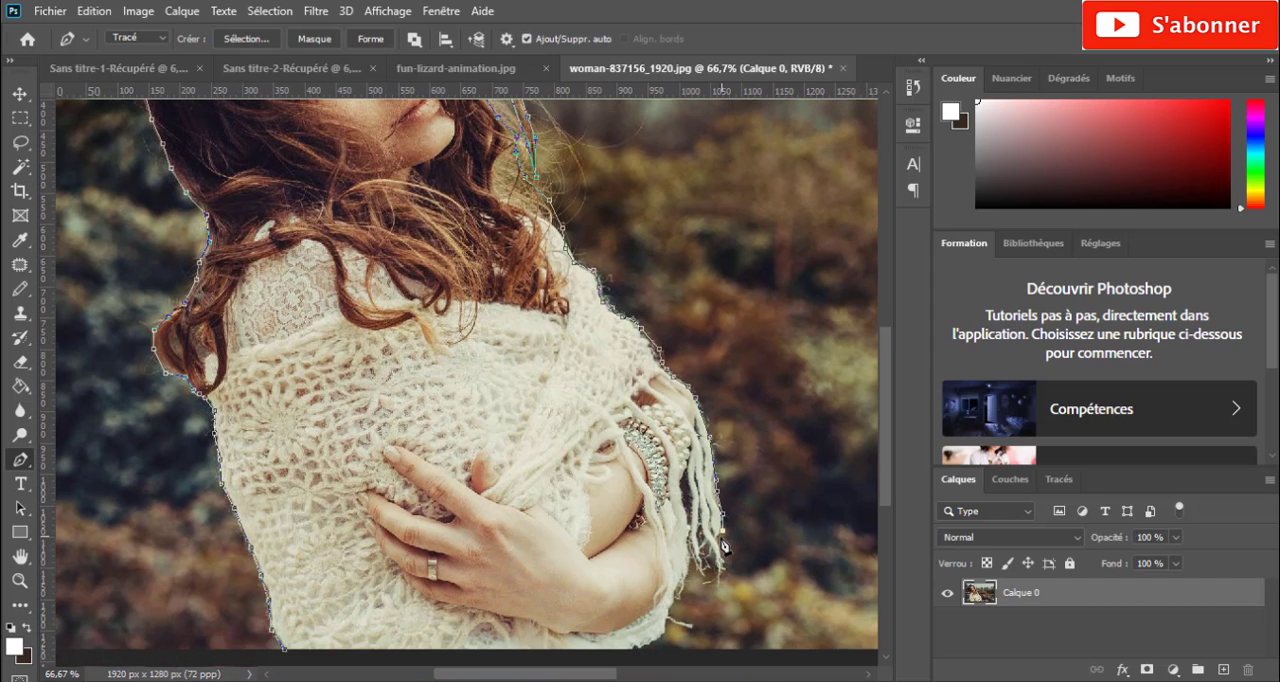
{"action": "left_click", "coordinate": [721, 542]}
{"action": "left_click", "coordinate": [725, 579]}
- Run the path along the photo's bottom edge below the woman and close it at its starting point
{"action": "scroll", "coordinate": [675, 620], "scroll_direction": "down", "scroll_amount": 3}
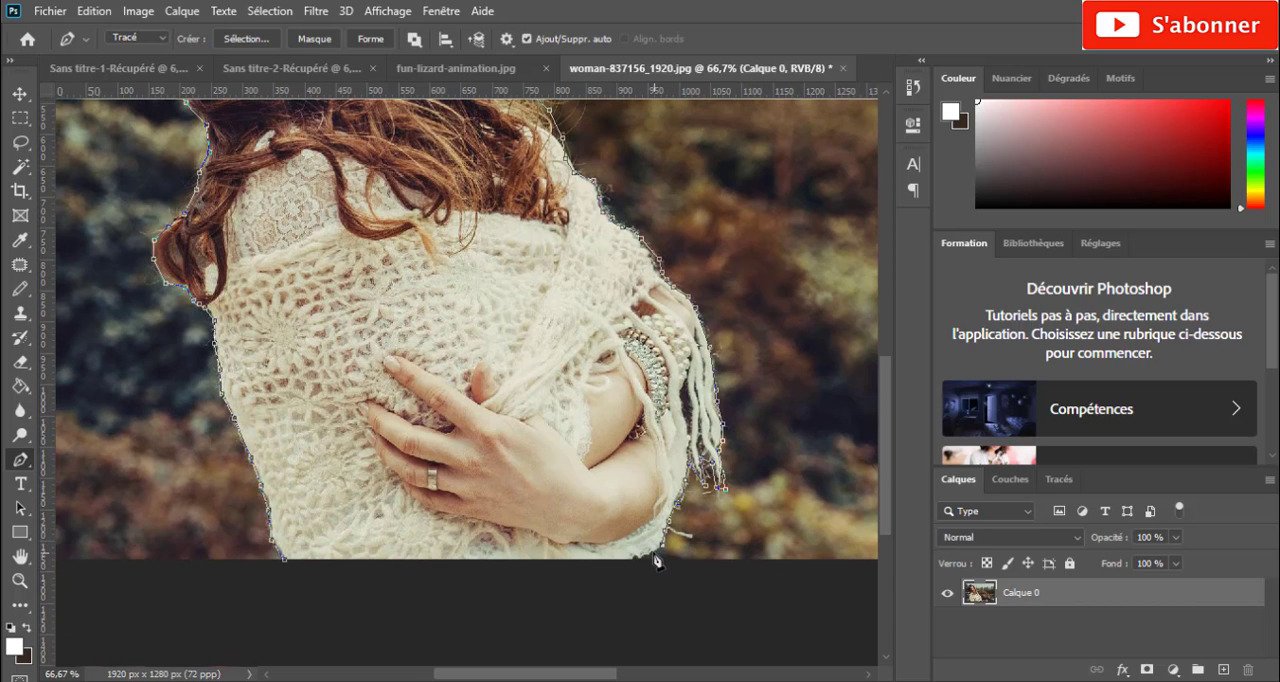
{"action": "left_click", "coordinate": [630, 560]}
{"action": "left_click", "coordinate": [285, 560]}
{"action": "left_click", "coordinate": [307, 560]}
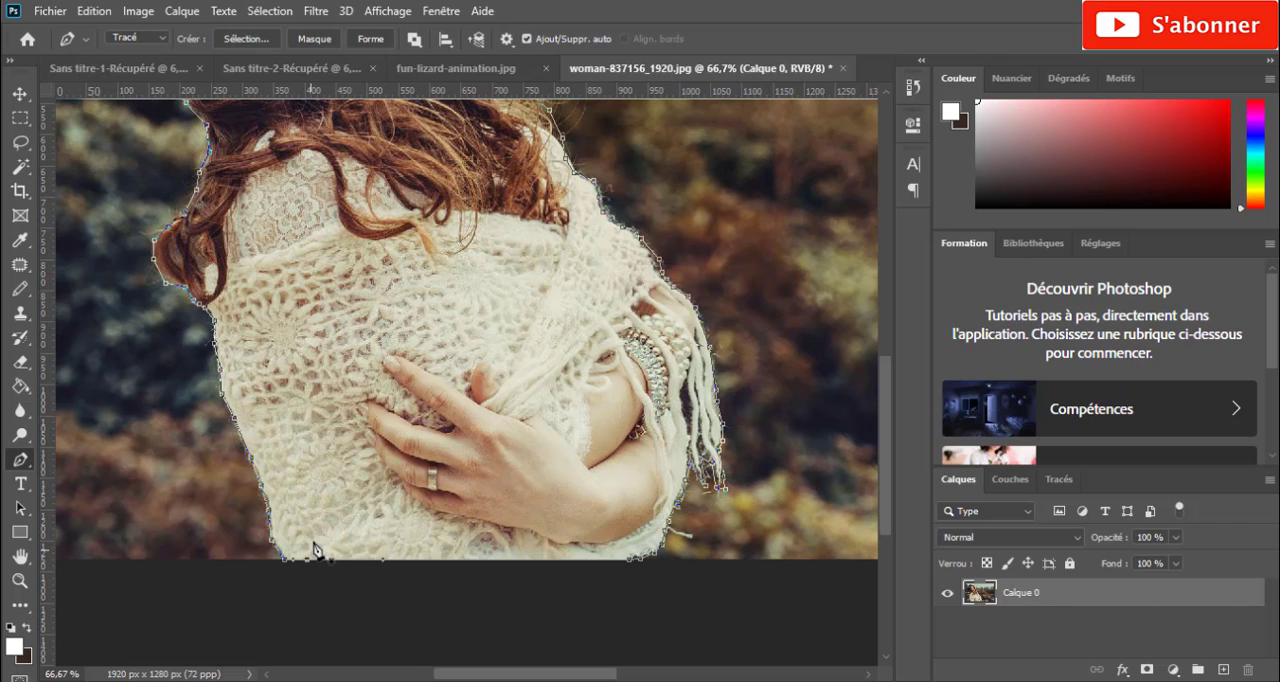
- Convert the closed path into a new smoothed selection with a feather radius of 0 pixels
{"action": "right_click", "coordinate": [314, 542]}
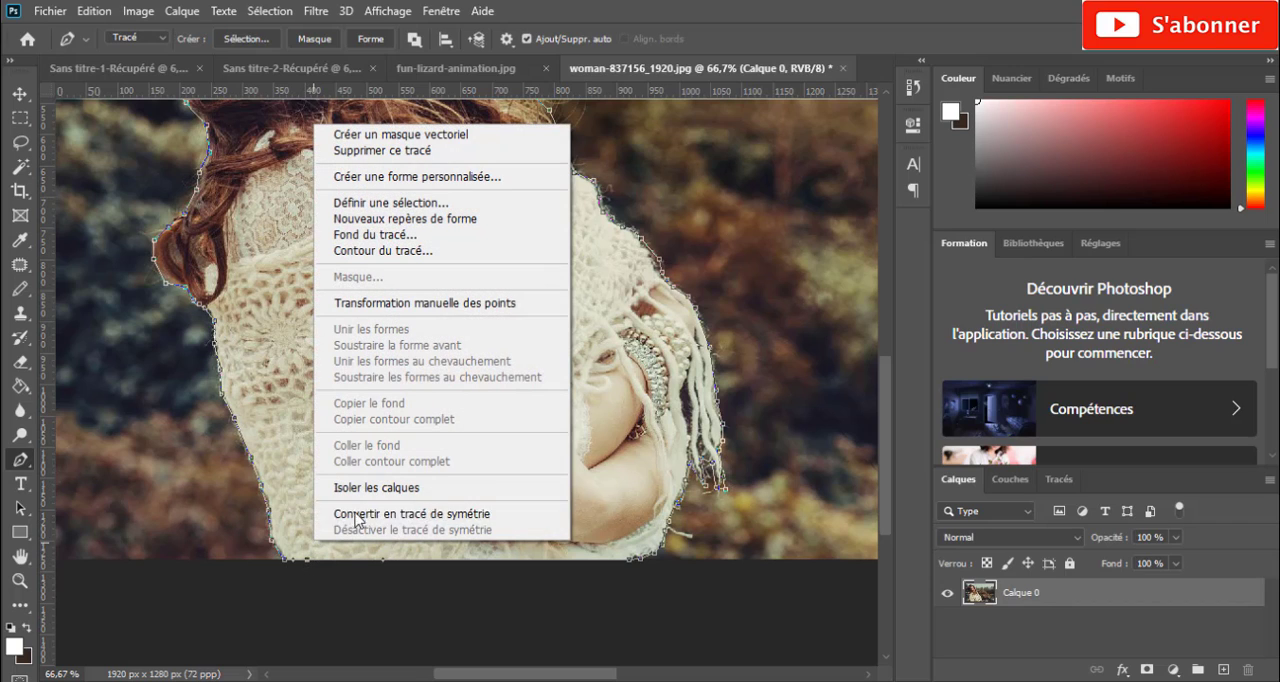
{"action": "left_click", "coordinate": [404, 203]}
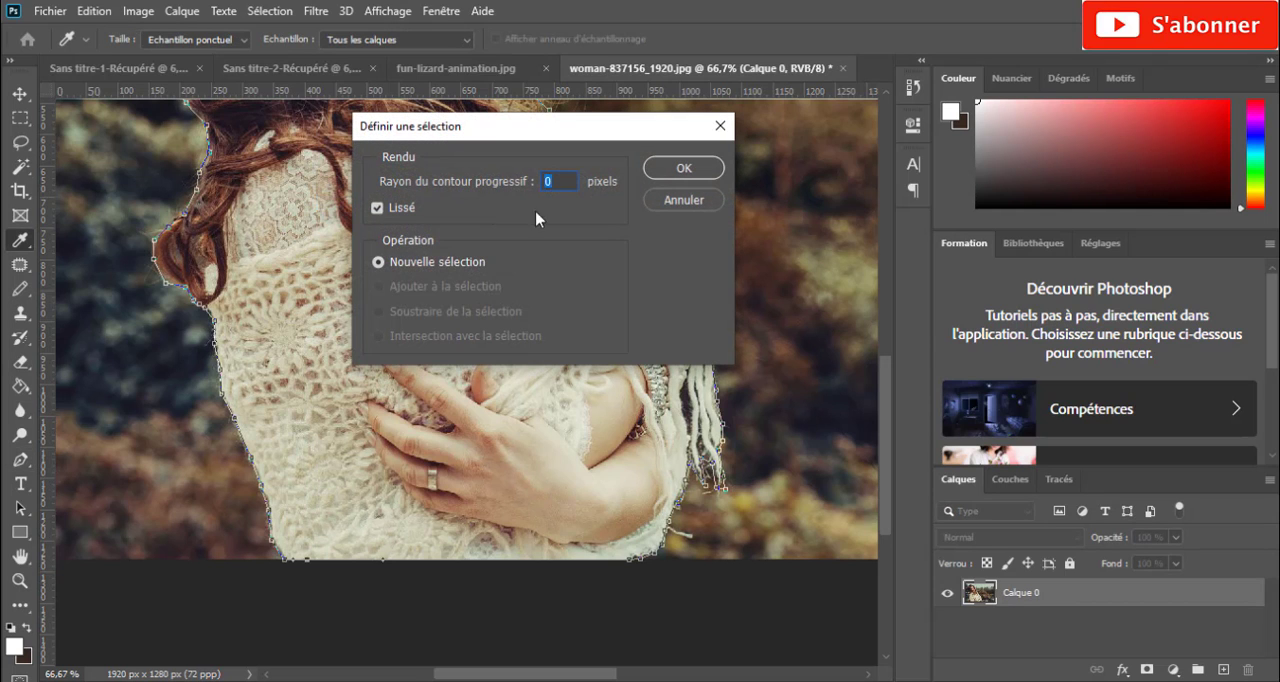
{"action": "left_click", "coordinate": [699, 174]}
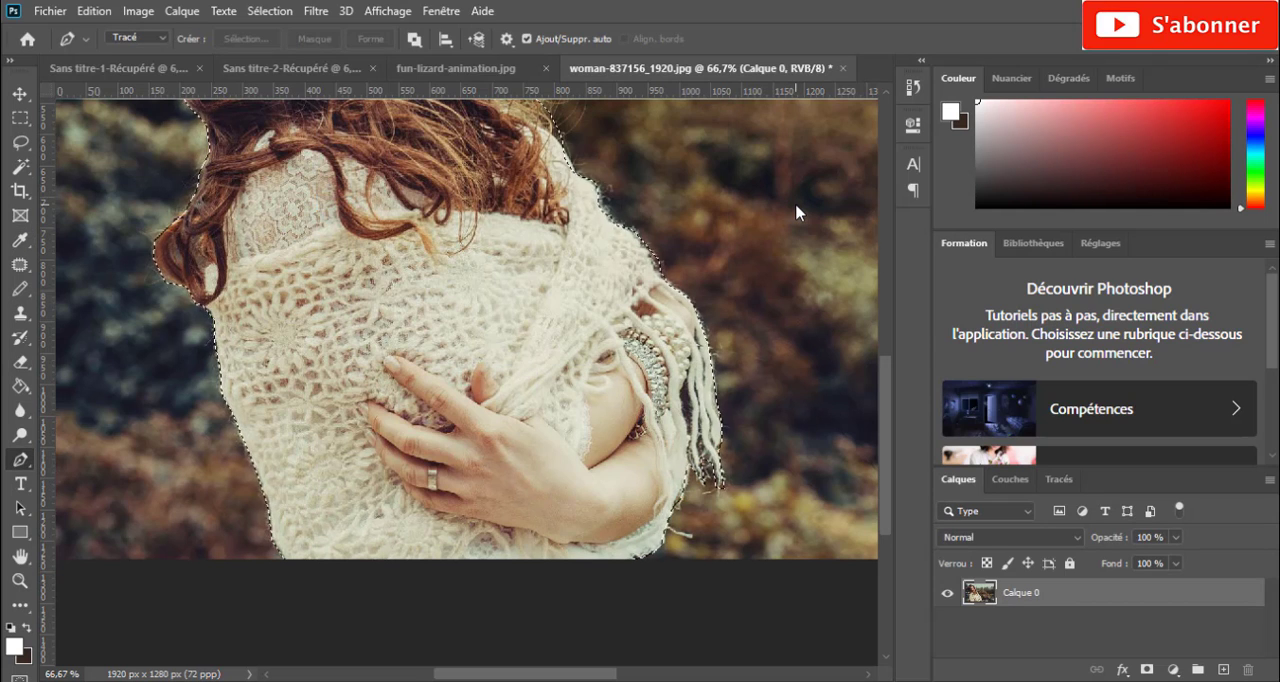
- Copy the selected woman onto a new layer and hide the original photo layer Calque 0
{"action": "key", "text": "ctrl+minus"}
{"action": "key", "text": "ctrl+minus"}
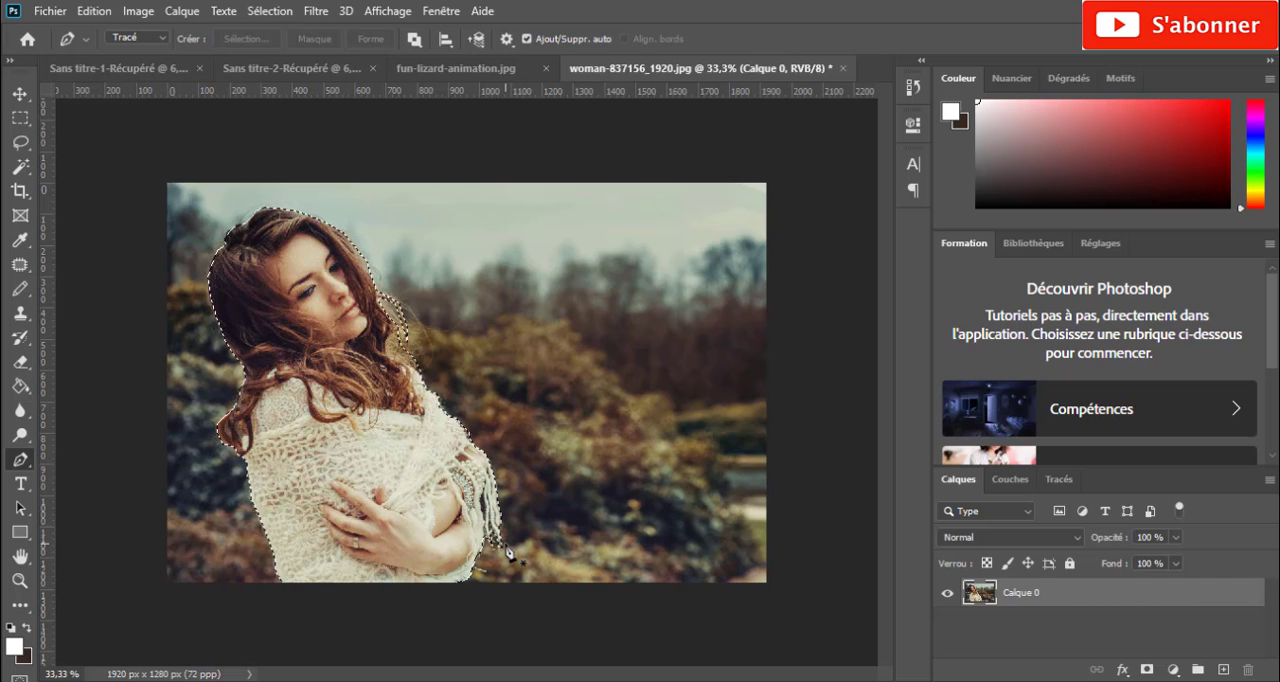
{"action": "key", "text": "ctrl+j"}
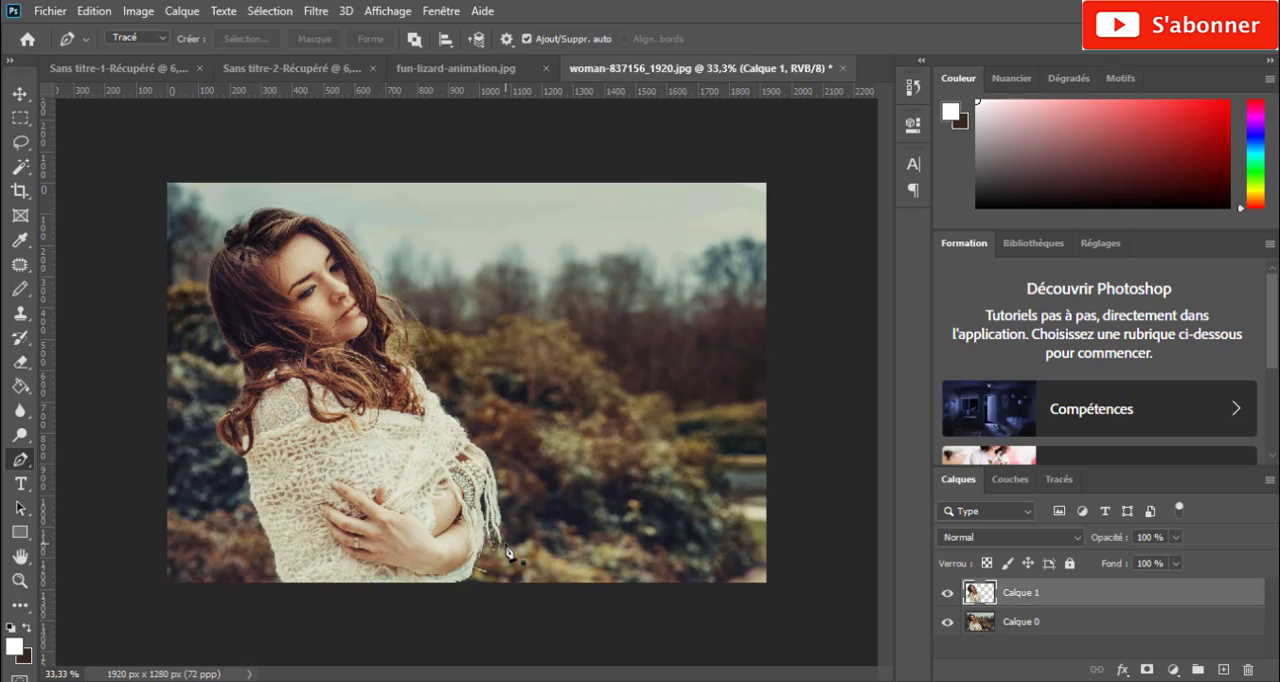
{"action": "left_click", "coordinate": [967, 622]}
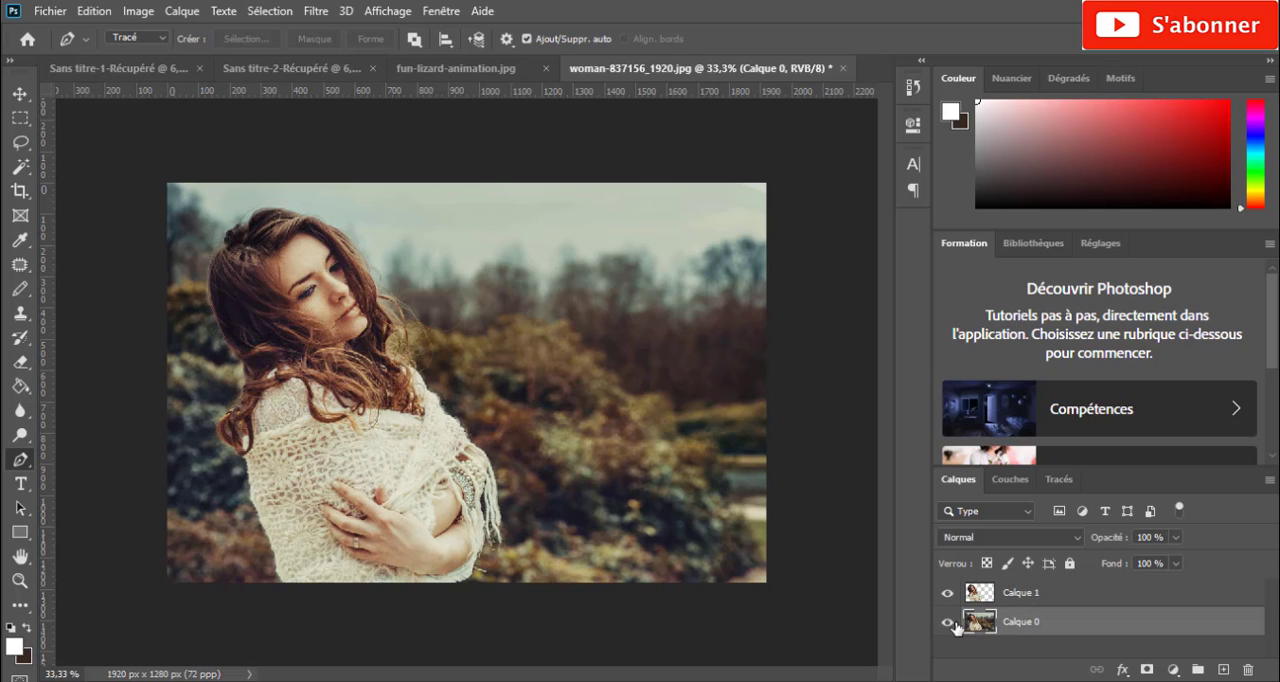
{"action": "left_click", "coordinate": [947, 622]}
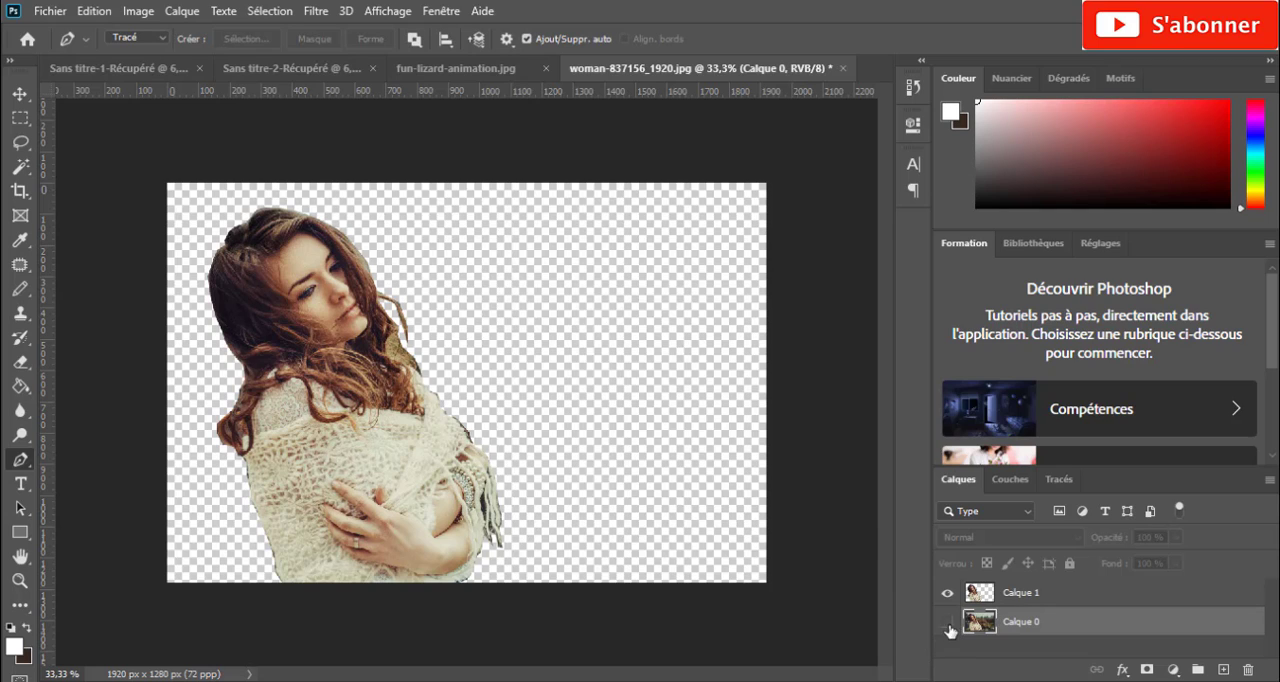
- Add a Contour effect to the cutout layer Calque 1, with a size of 18 px and the position Intérieur
{"action": "left_click", "coordinate": [20, 93]}
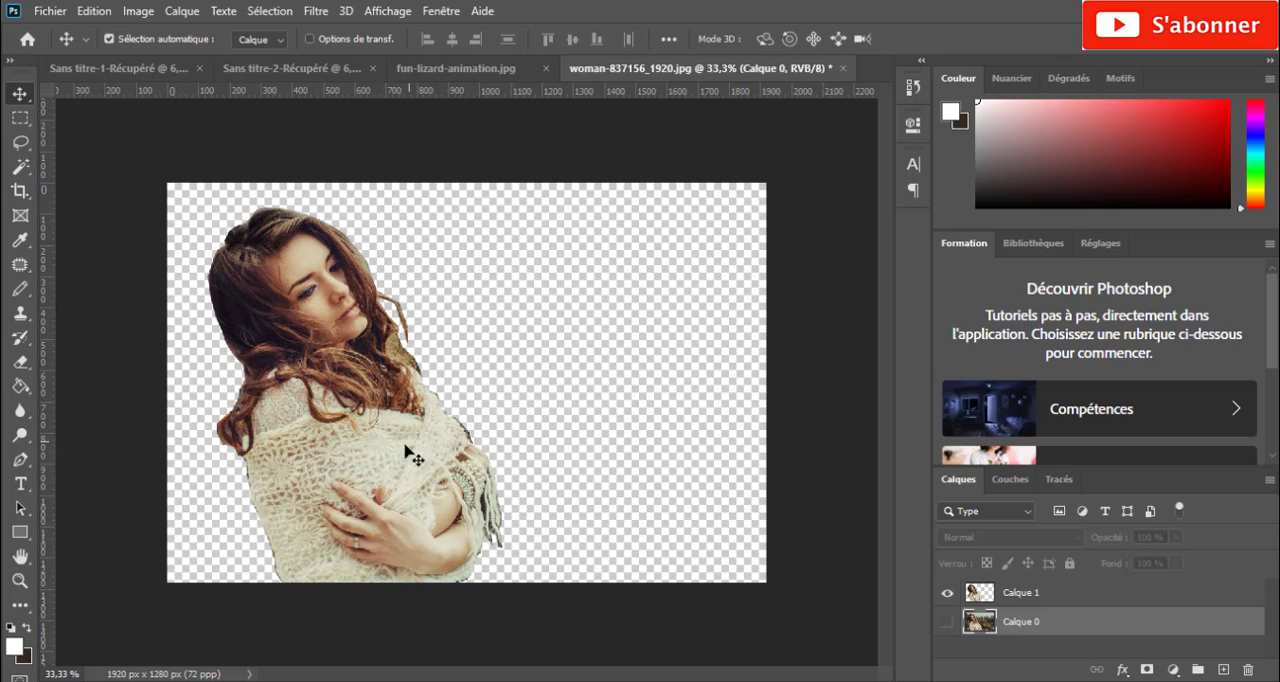
{"action": "left_click", "coordinate": [785, 422]}
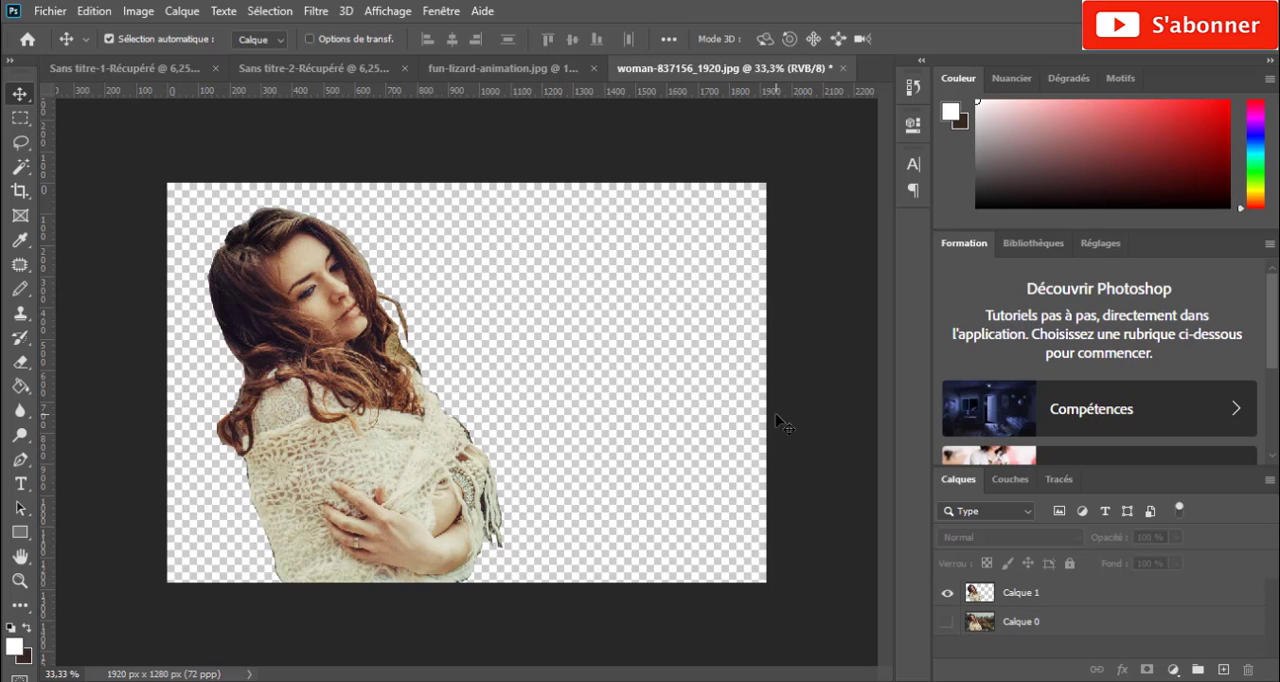
{"action": "left_click", "coordinate": [985, 592]}
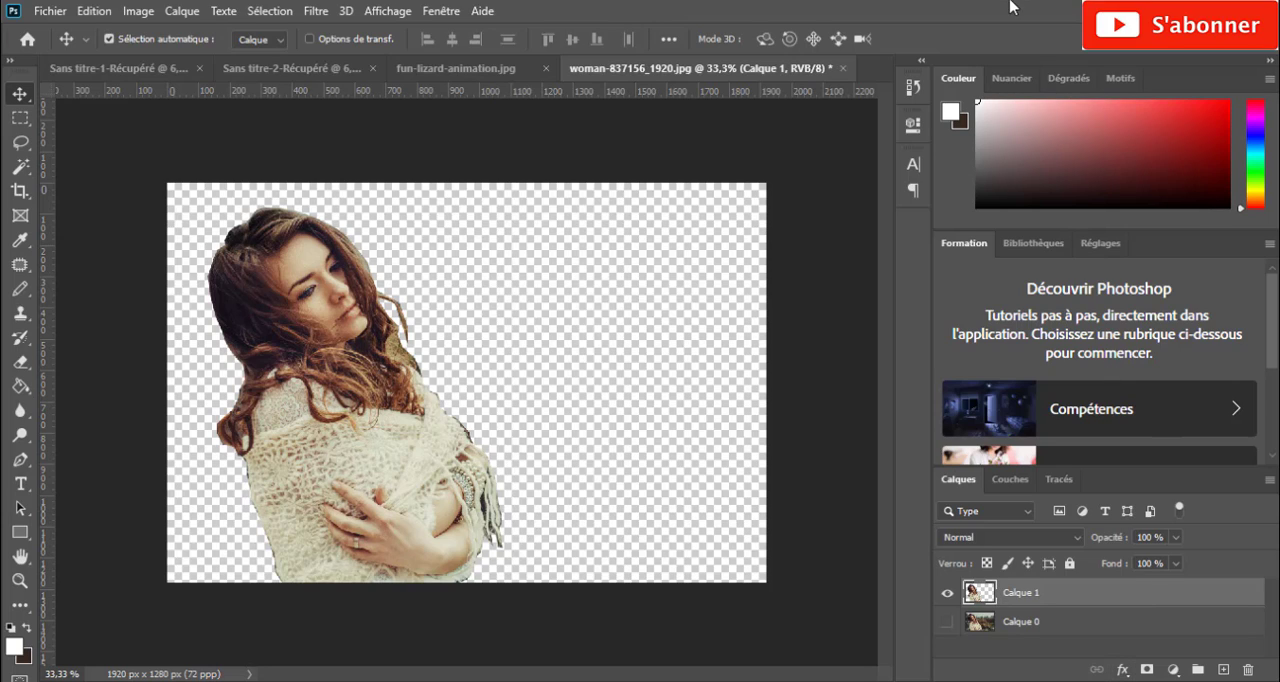
{"action": "left_click", "coordinate": [1123, 670]}
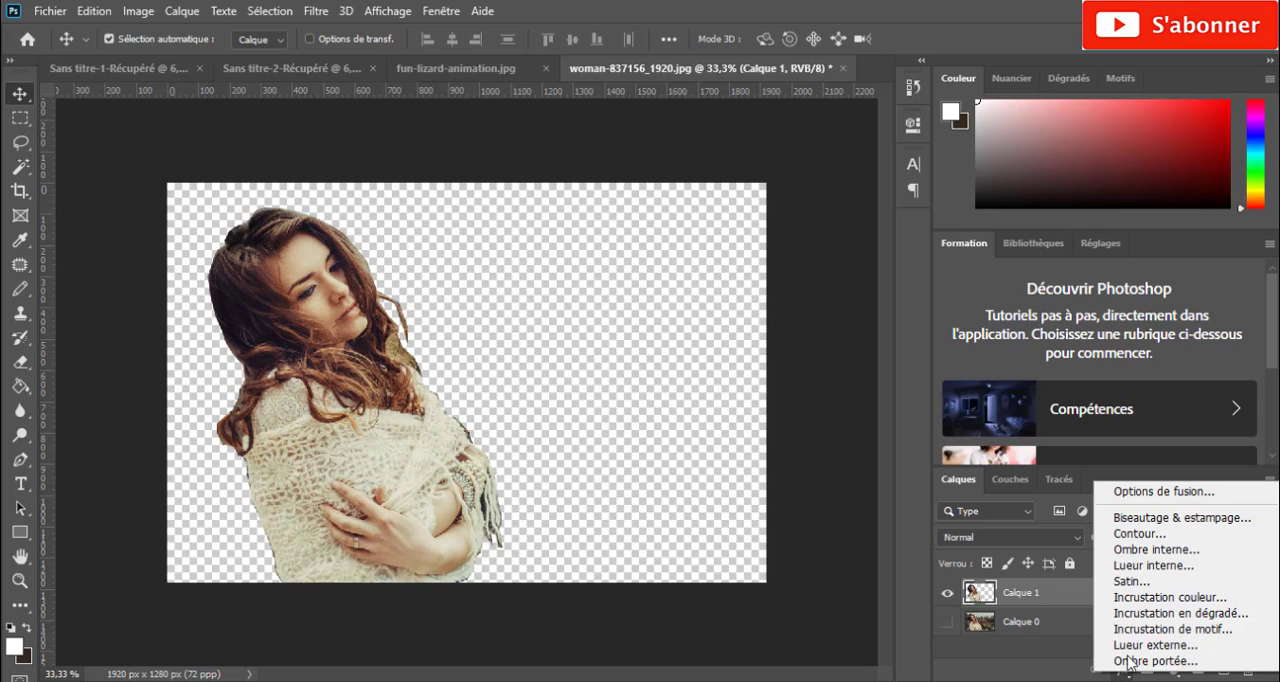
{"action": "left_click", "coordinate": [1150, 534]}
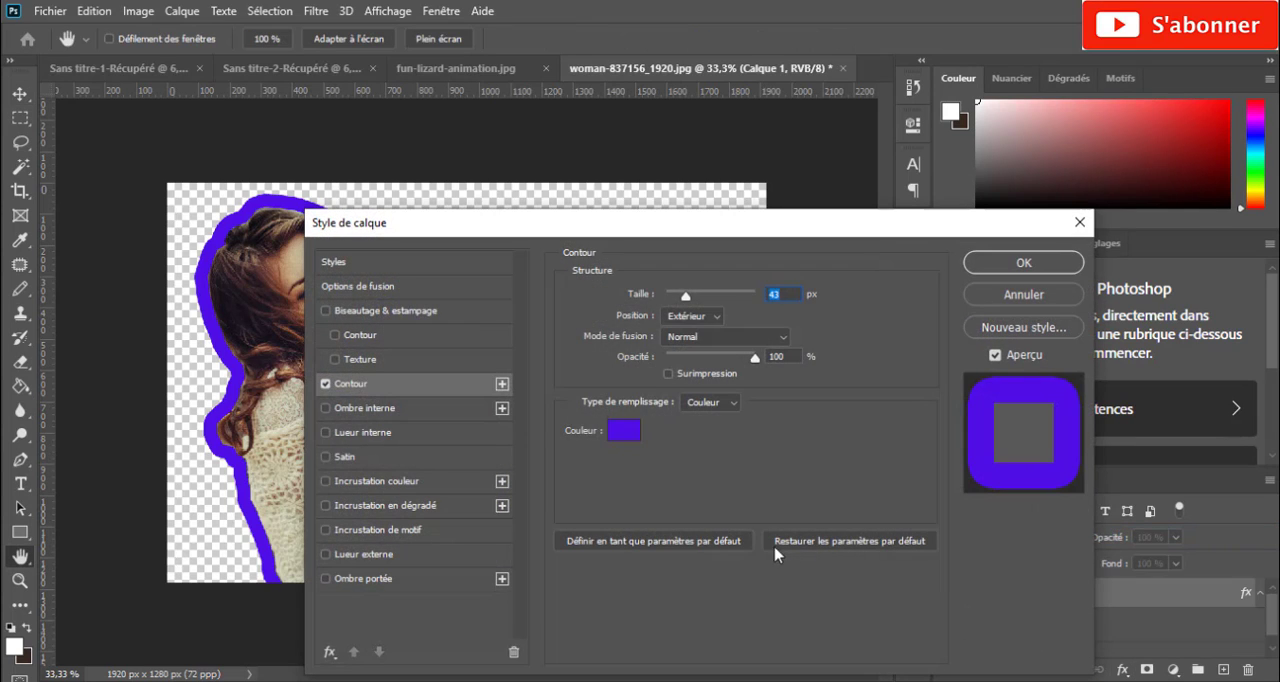
{"action": "left_click_drag", "start_coordinate": [762, 238], "coordinate": [1066, 180]}
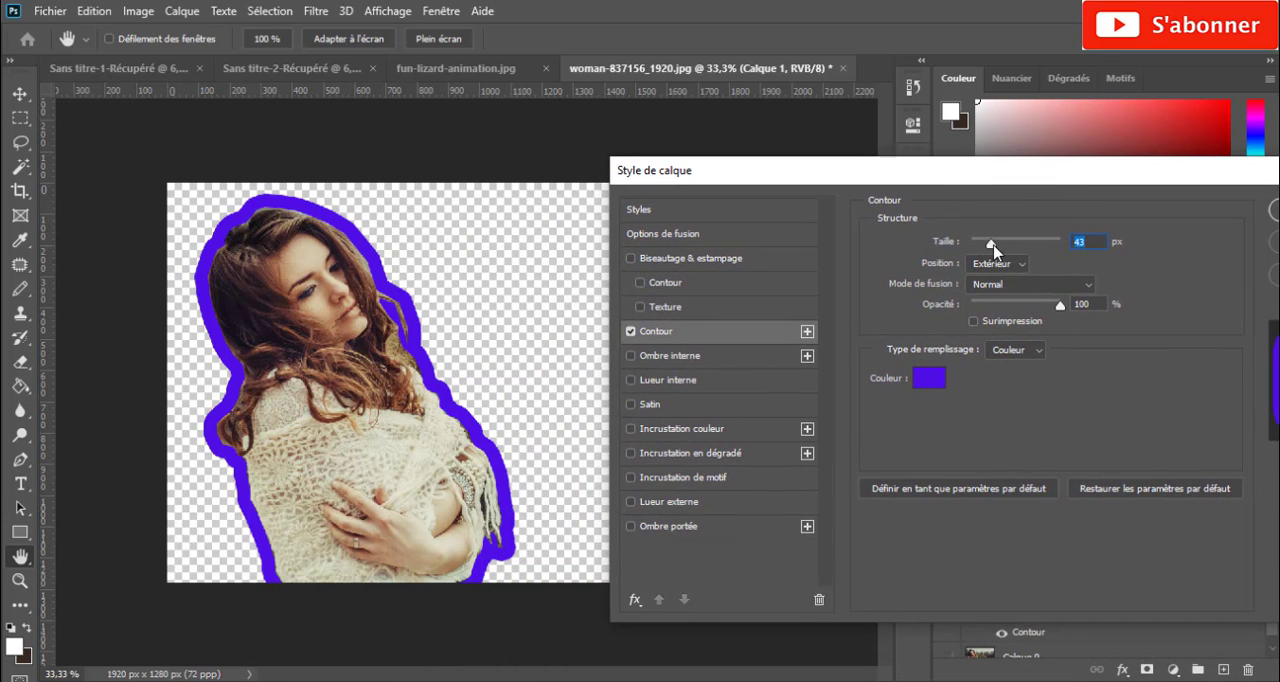
{"action": "mouse_move", "coordinate": [994, 250]}
{"action": "left_mouse_down"}
{"action": "mouse_move", "coordinate": [982, 250]}
{"action": "mouse_move", "coordinate": [1041, 249]}
{"action": "mouse_move", "coordinate": [985, 249]}
{"action": "left_mouse_up"}
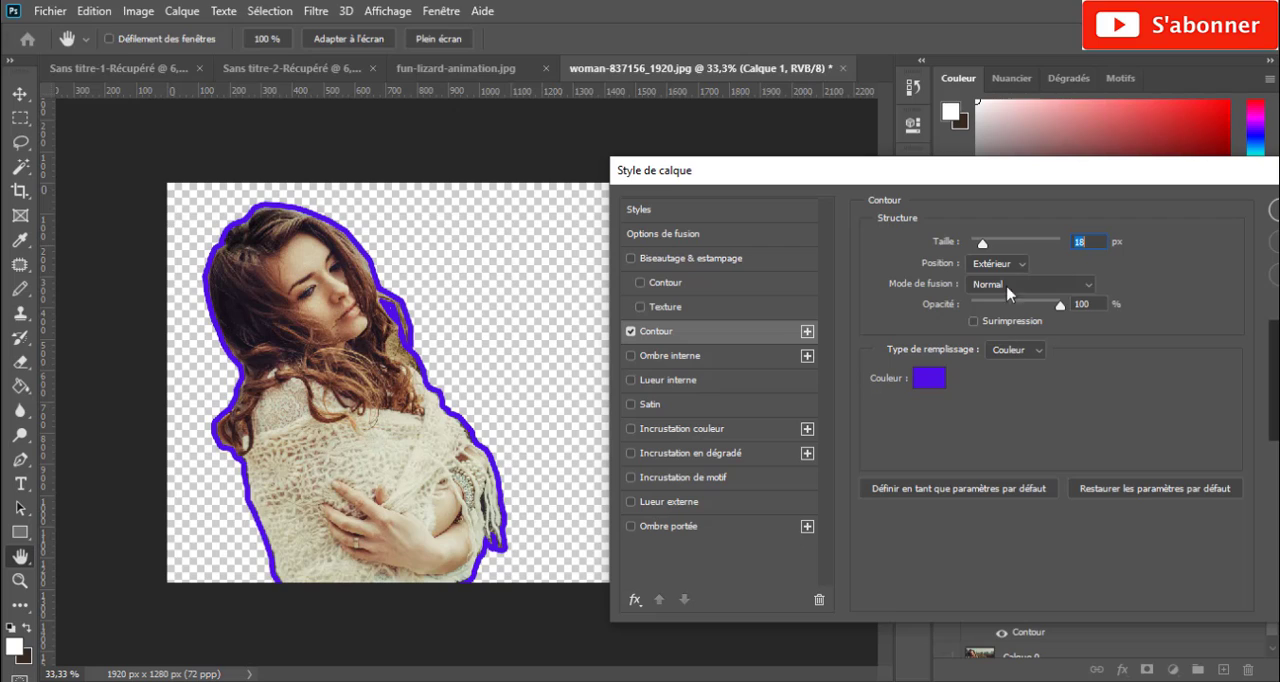
{"action": "left_click", "coordinate": [1018, 264]}
{"action": "left_click", "coordinate": [1018, 284]}
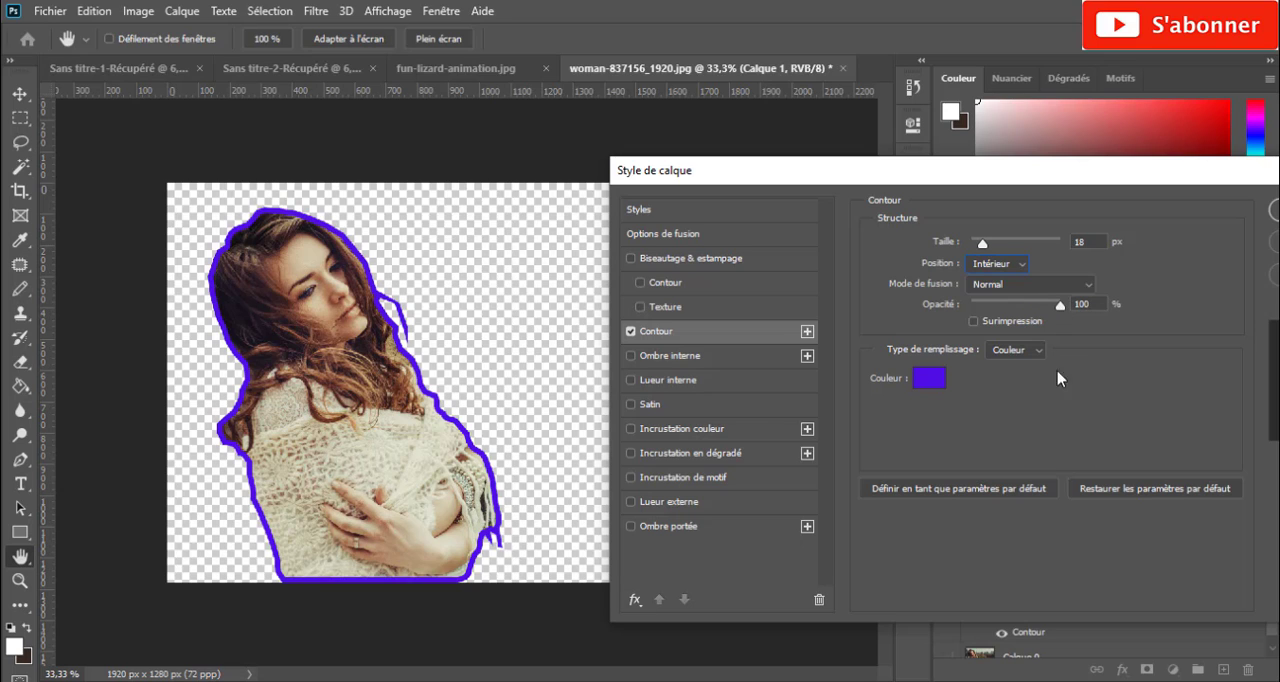
- Set the outline colour to near-white fbfafc and apply the layer style to the cutout
{"action": "left_click", "coordinate": [922, 376]}
{"action": "left_click", "coordinate": [709, 252]}
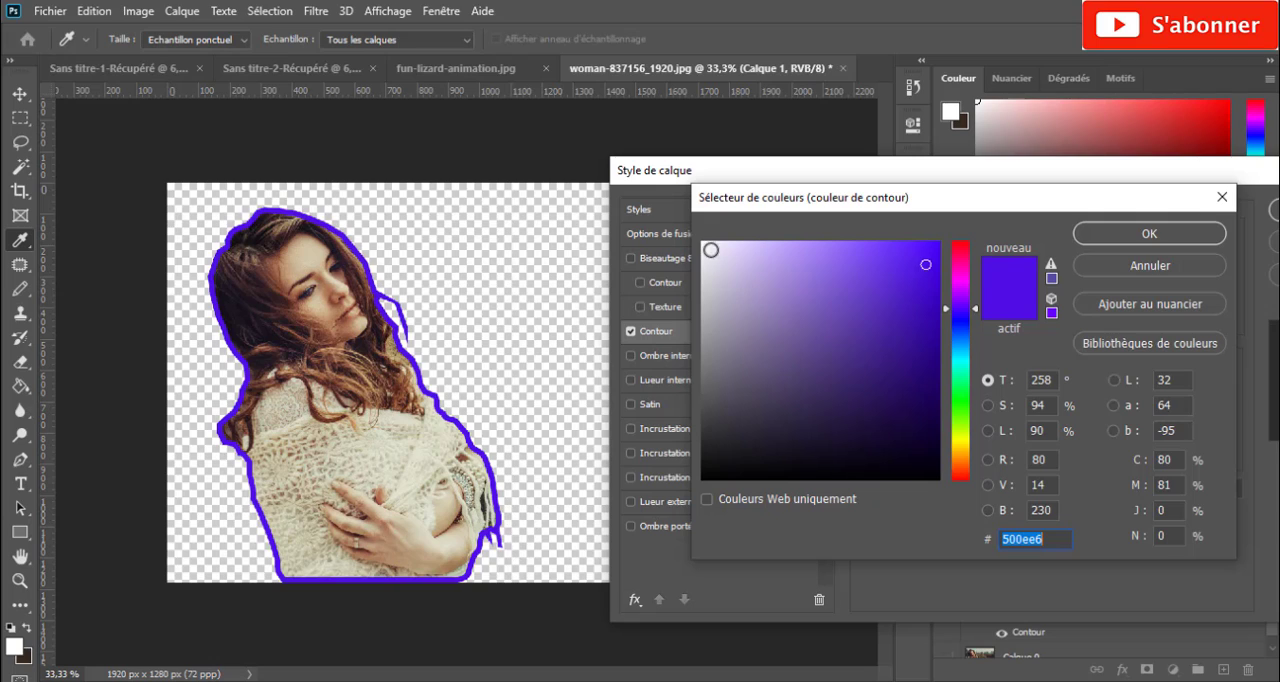
{"action": "left_click_drag", "start_coordinate": [708, 251], "coordinate": [703, 244]}
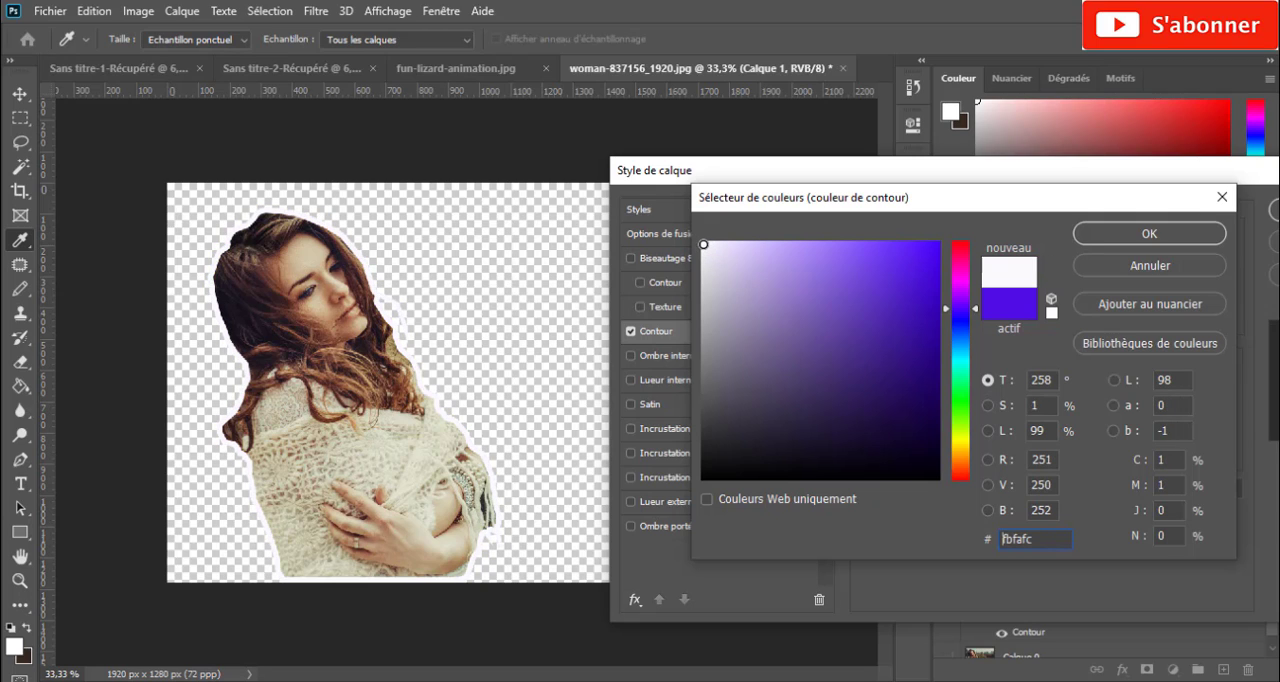
{"action": "left_click", "coordinate": [1147, 236]}
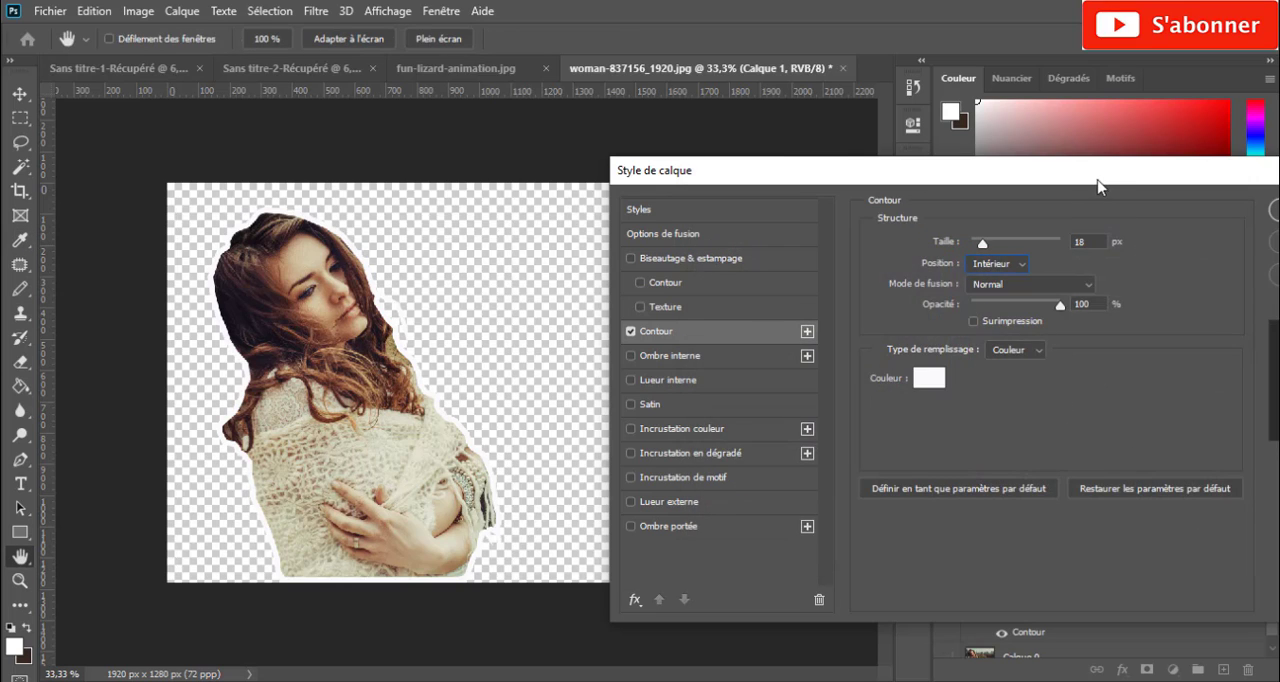
{"action": "left_click_drag", "start_coordinate": [1095, 178], "coordinate": [962, 188]}
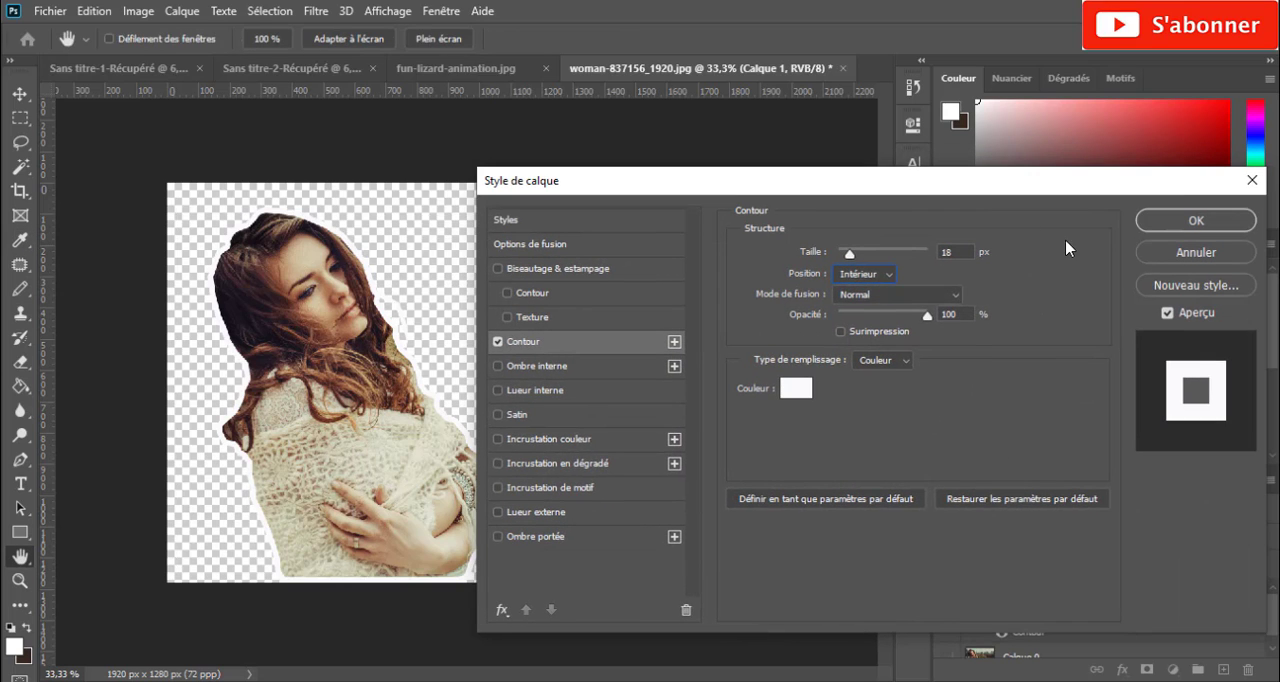
{"action": "left_click", "coordinate": [1181, 225]}
{"action": "left_click", "coordinate": [806, 391]}
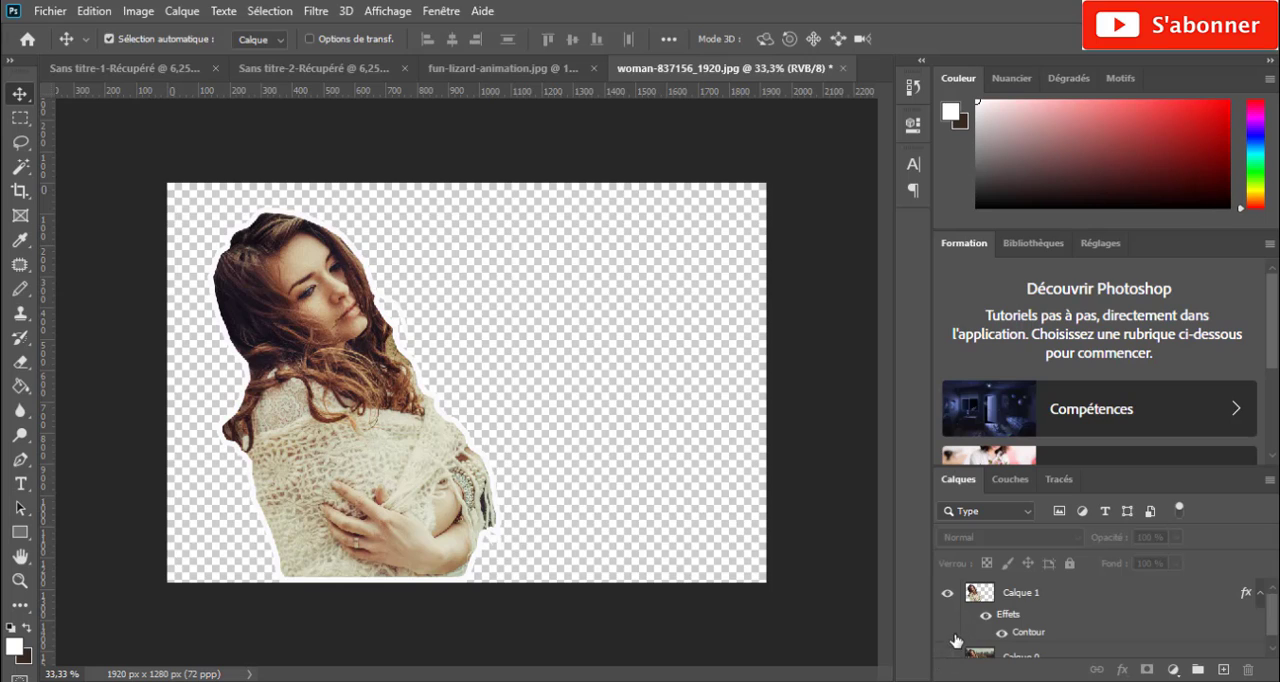
- Show the photo layer Calque 0 again and copy the outlined woman into fun-lizard-animation.jpg over the lizard's body
{"action": "scroll", "coordinate": [958, 650], "scroll_direction": "down", "scroll_amount": 1}
{"action": "left_click", "coordinate": [947, 643]}
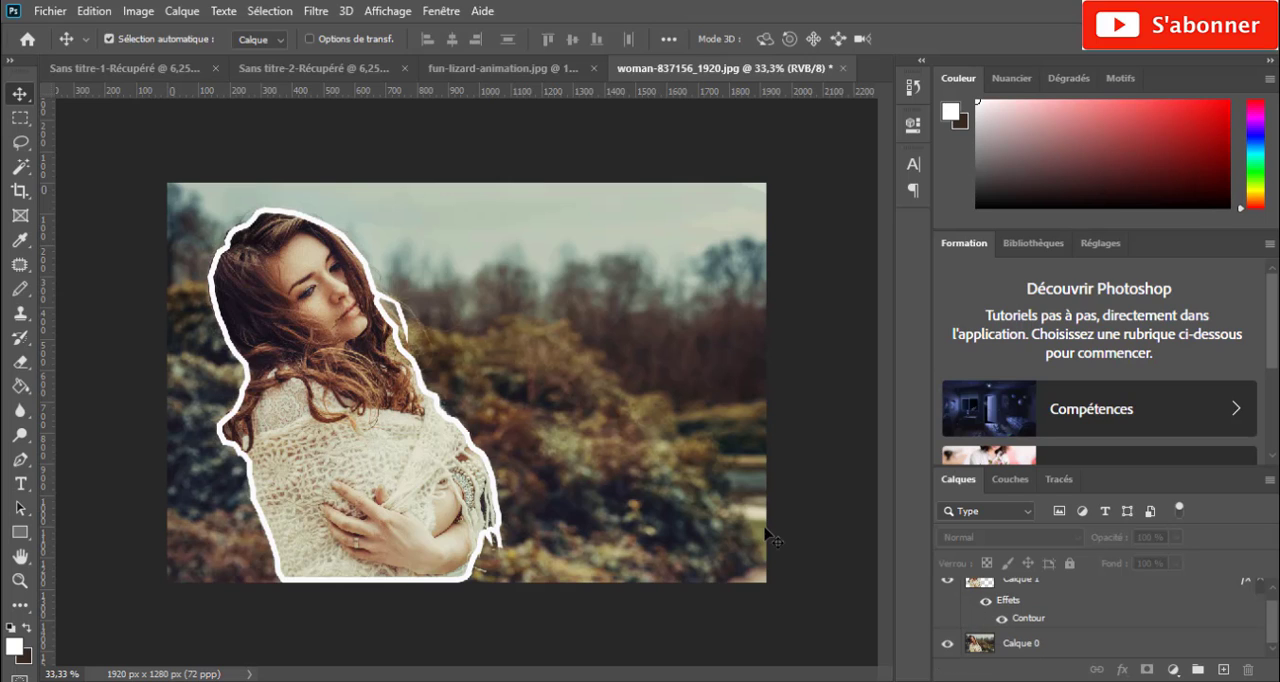
{"action": "left_click", "coordinate": [389, 453]}
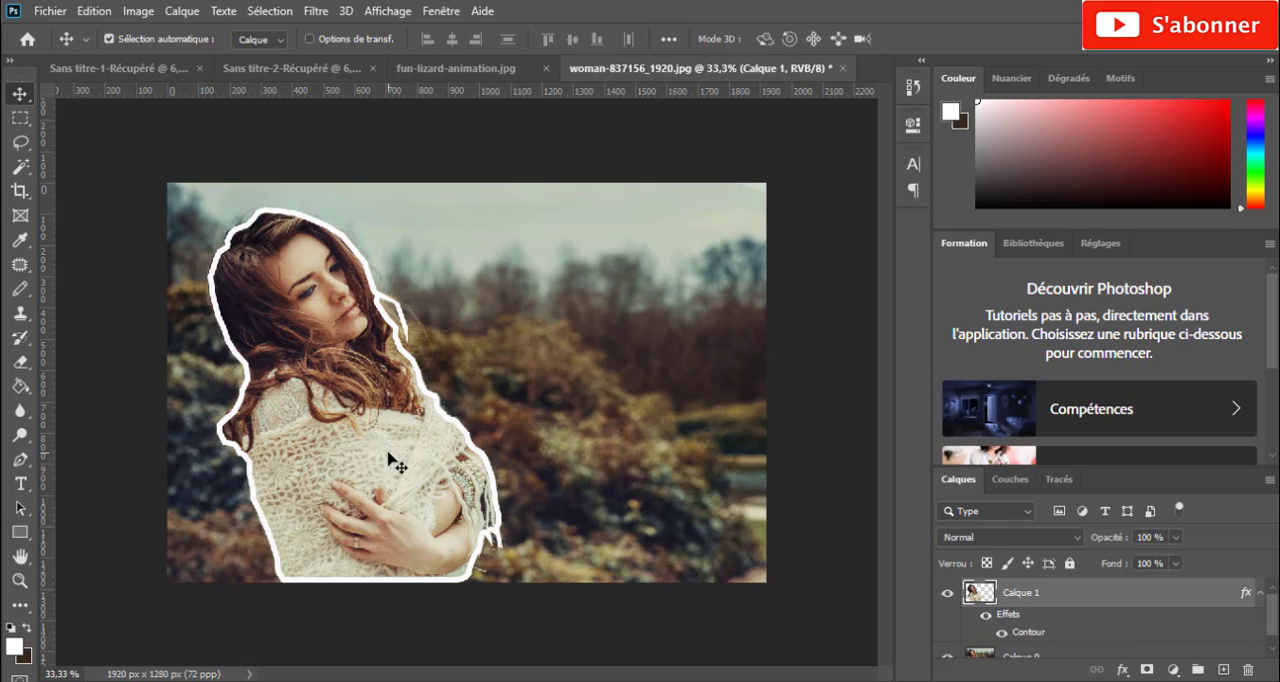
{"action": "left_click_drag", "start_coordinate": [382, 485], "coordinate": [507, 241]}
{"action": "left_click_drag", "start_coordinate": [488, 330], "coordinate": [468, 428]}
- Enlarge the woman cutout proportionally until it covers most of the lizard's body, and shift it slightly lower
{"action": "key", "text": "ctrl+t"}
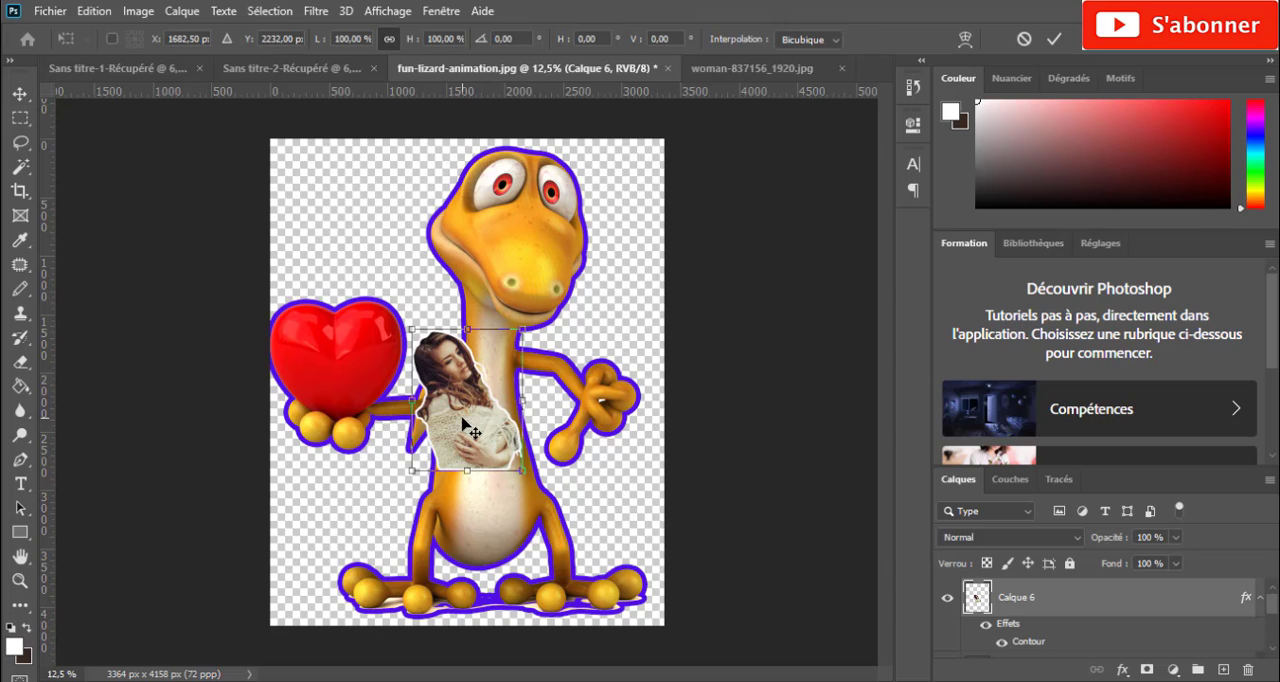
{"action": "left_click_drag", "start_coordinate": [523, 330], "coordinate": [455, 400]}
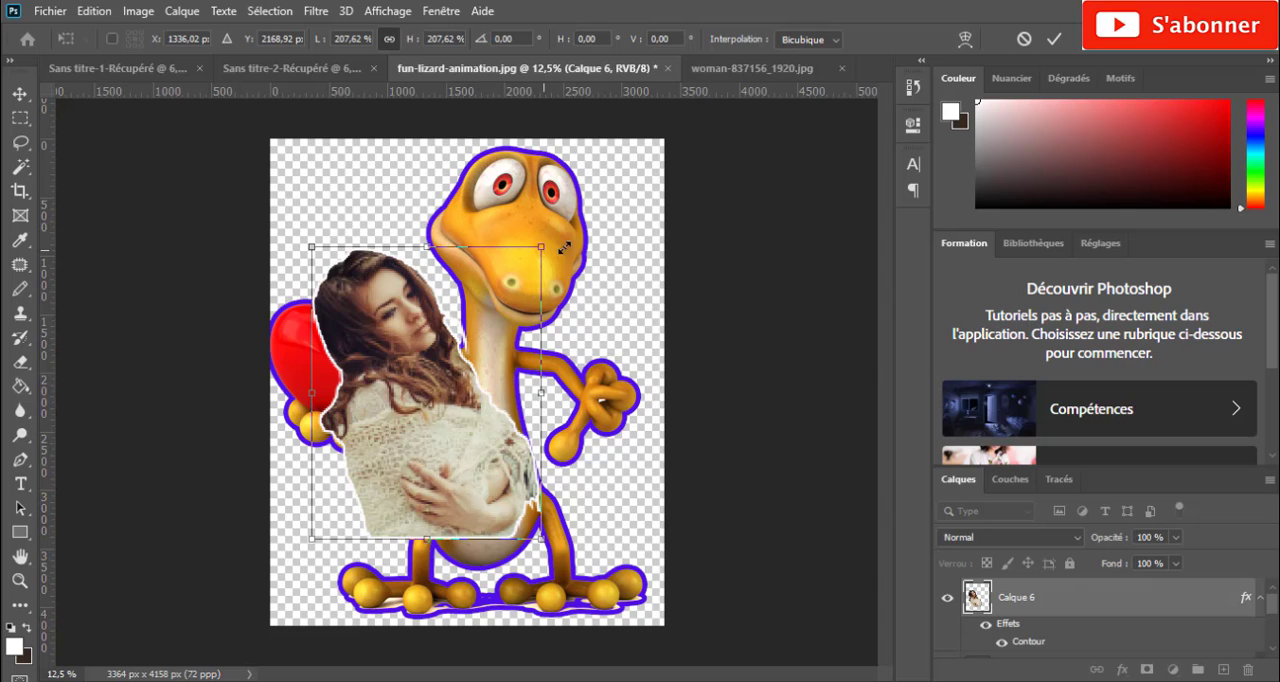
{"action": "left_click_drag", "start_coordinate": [563, 247], "coordinate": [686, 177]}
{"action": "key", "text": "Return"}
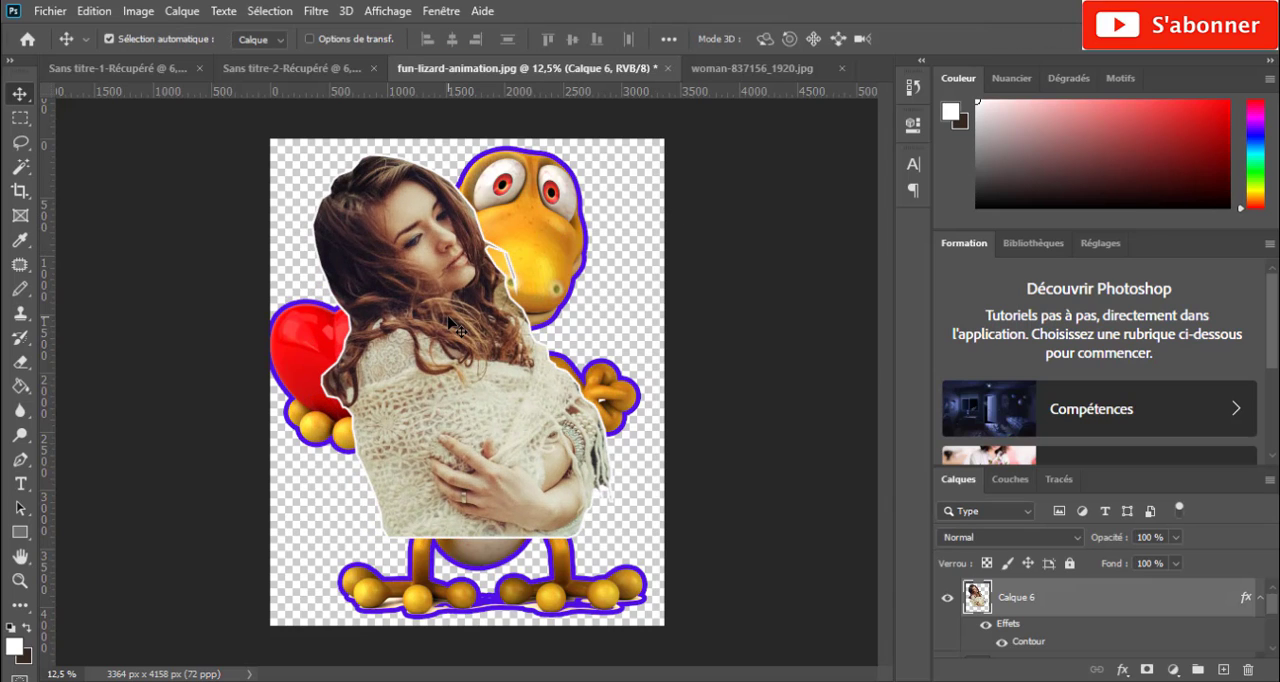
{"action": "left_click_drag", "start_coordinate": [438, 374], "coordinate": [433, 423]}
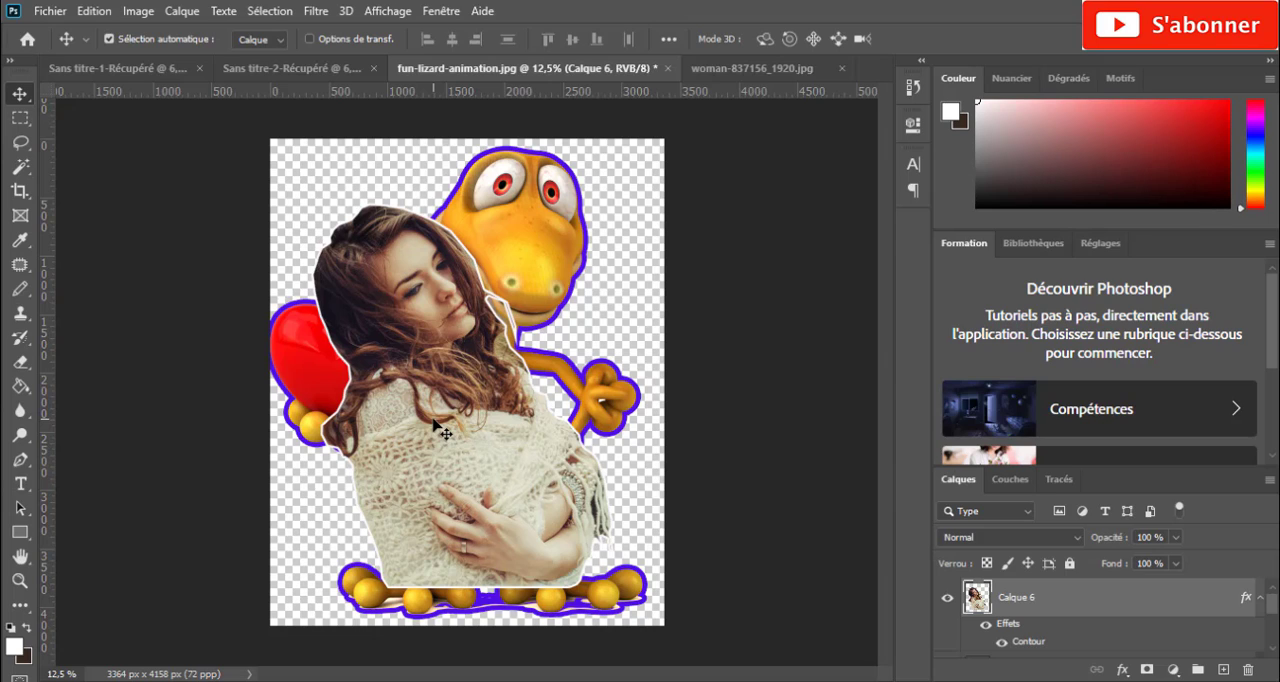
- Copy the woman cutout into the Sans titre-2-Récupéré document and enlarge it in front of the lizard
{"action": "left_click_drag", "start_coordinate": [437, 430], "coordinate": [493, 425]}
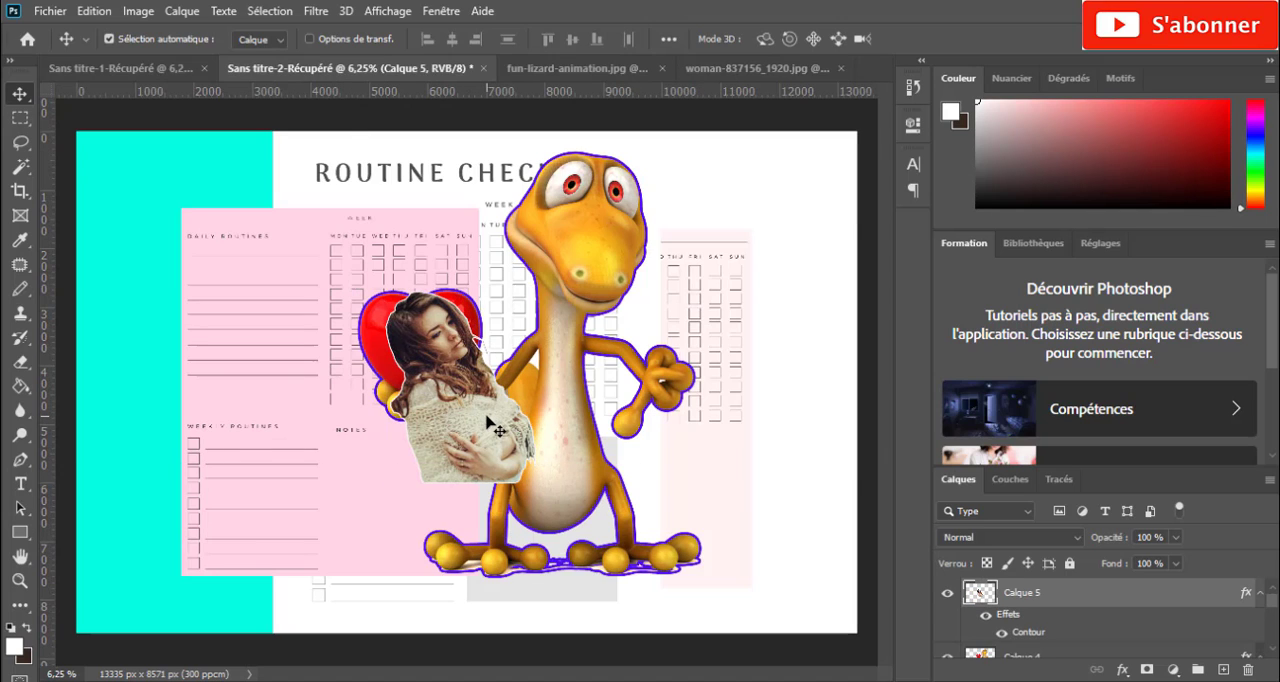
{"action": "key", "text": "ctrl+t"}
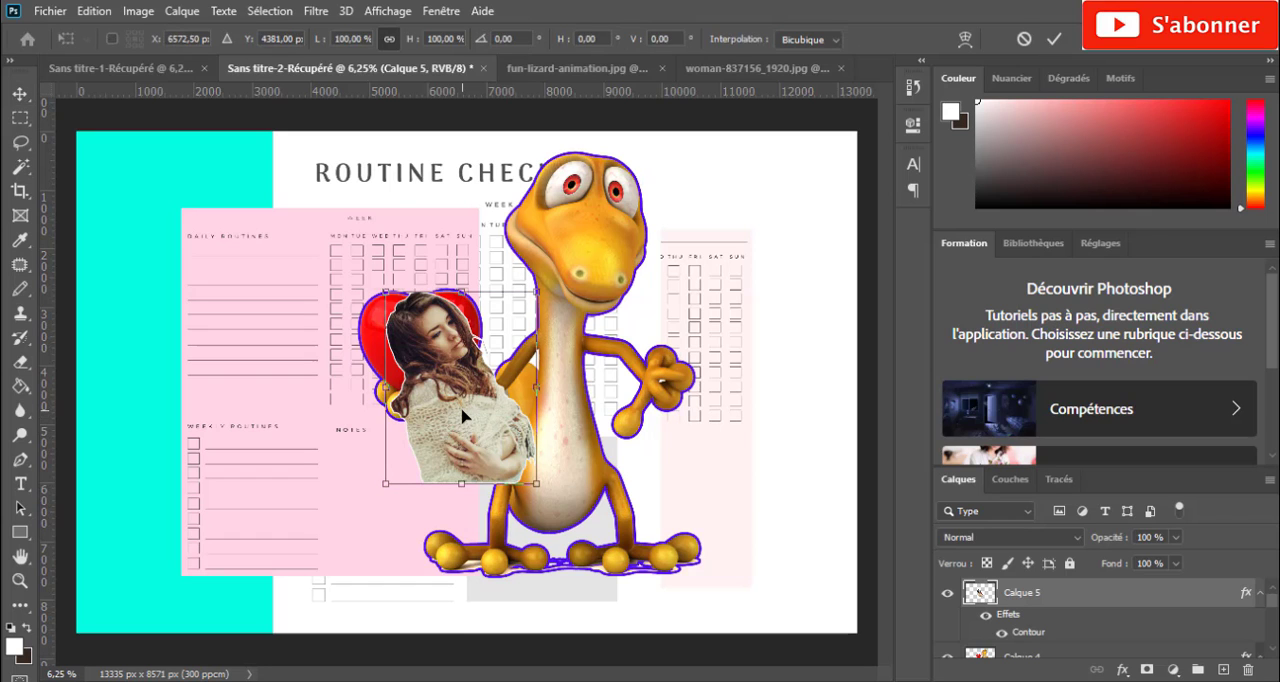
{"action": "left_click_drag", "start_coordinate": [381, 489], "coordinate": [271, 630]}
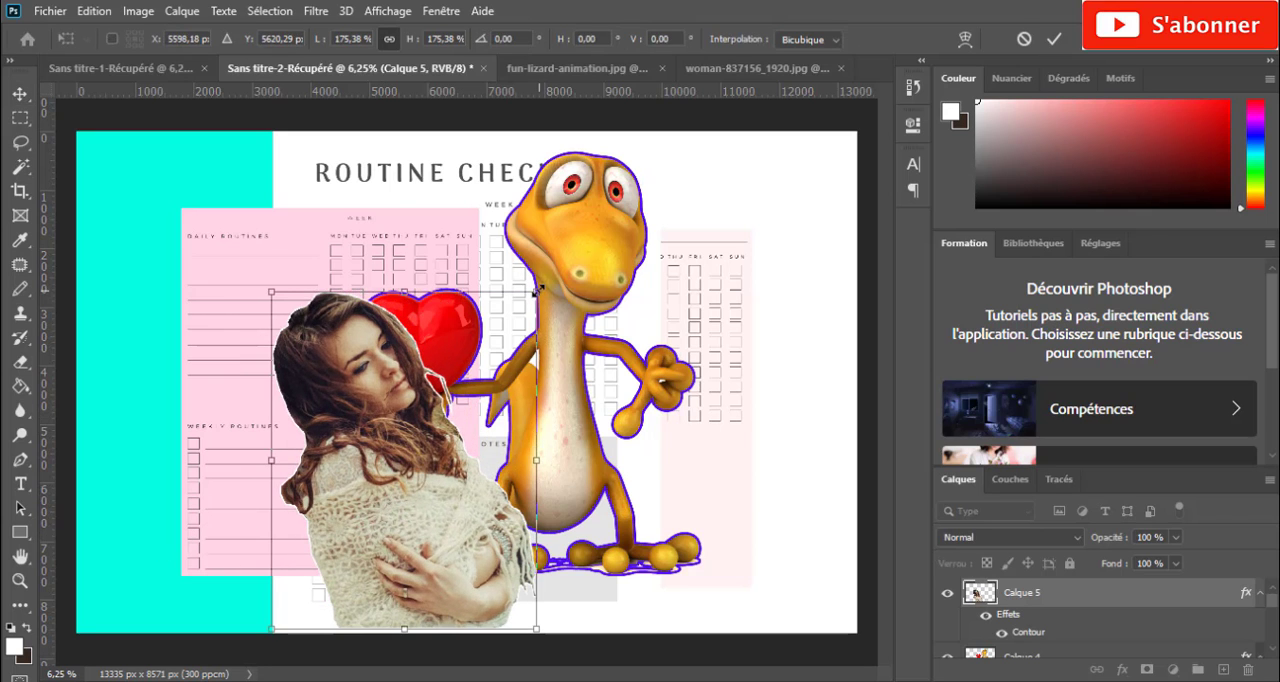
{"action": "left_click_drag", "start_coordinate": [662, 256], "coordinate": [810, 195]}
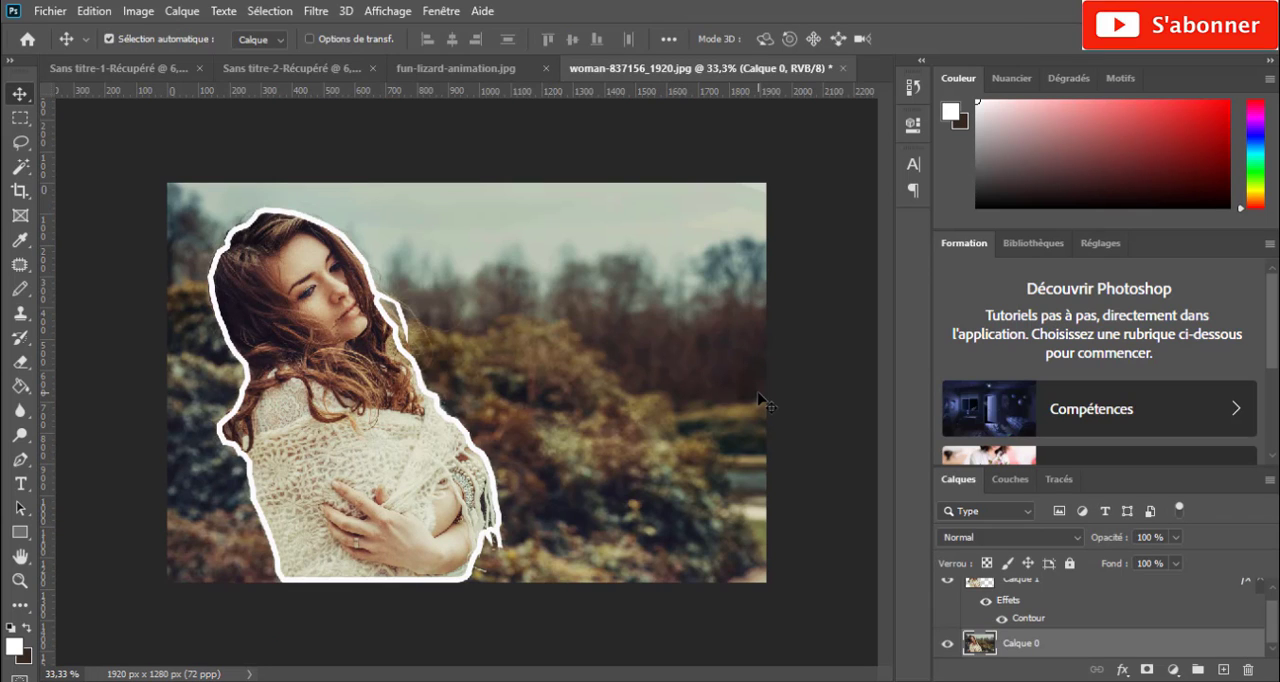